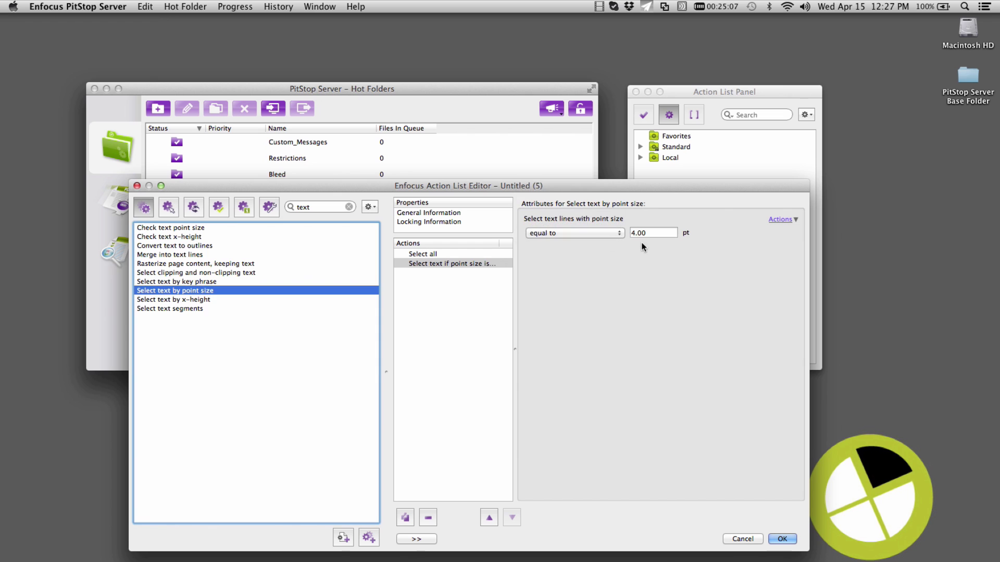
Enter 1 as the point size for the Select text by point size action.
type("1")
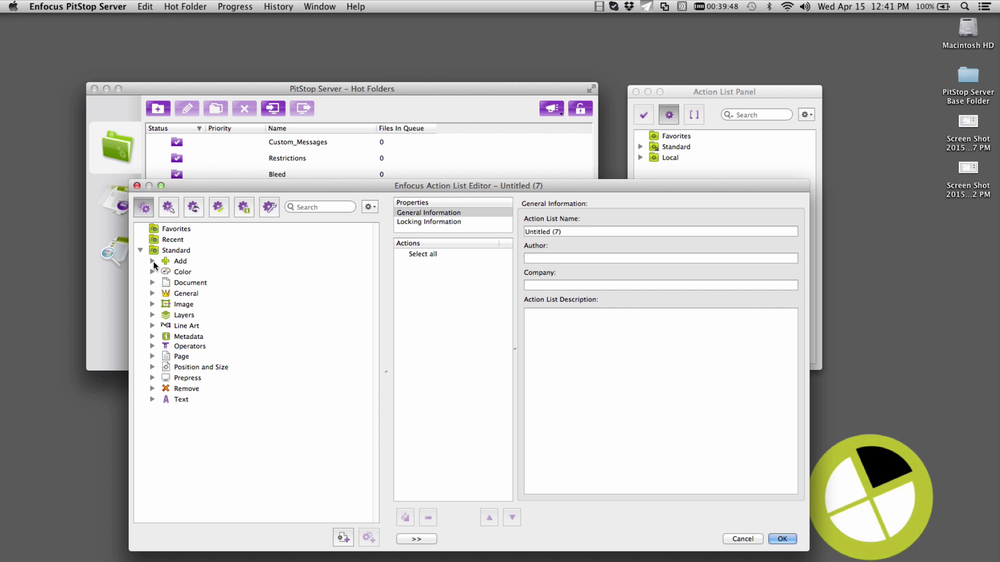
Browse the Add actions, then compare the Image actions across the selection, change and check categories.
left_click(152, 261)
left_click(169, 208)
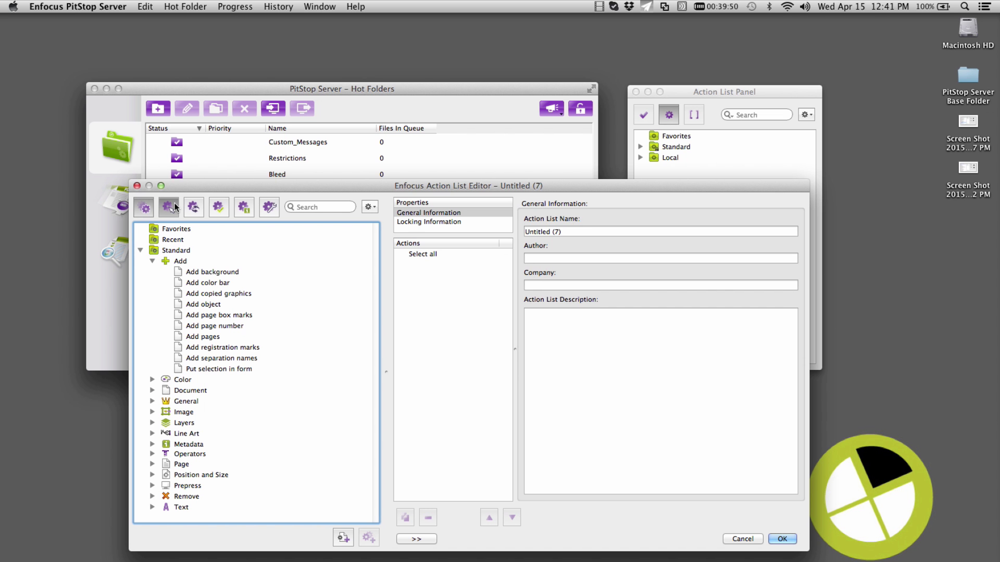
left_click(152, 293)
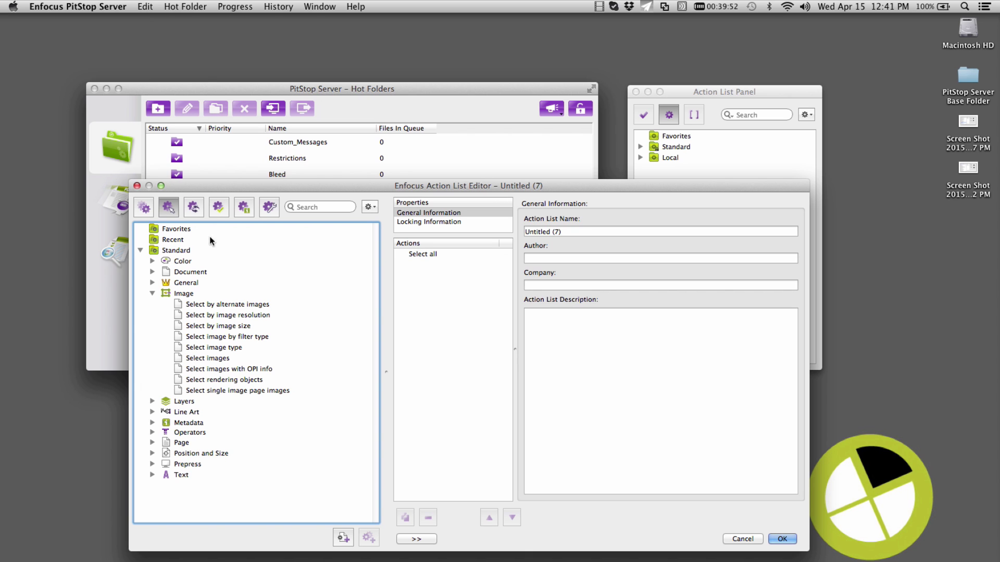
left_click(198, 208)
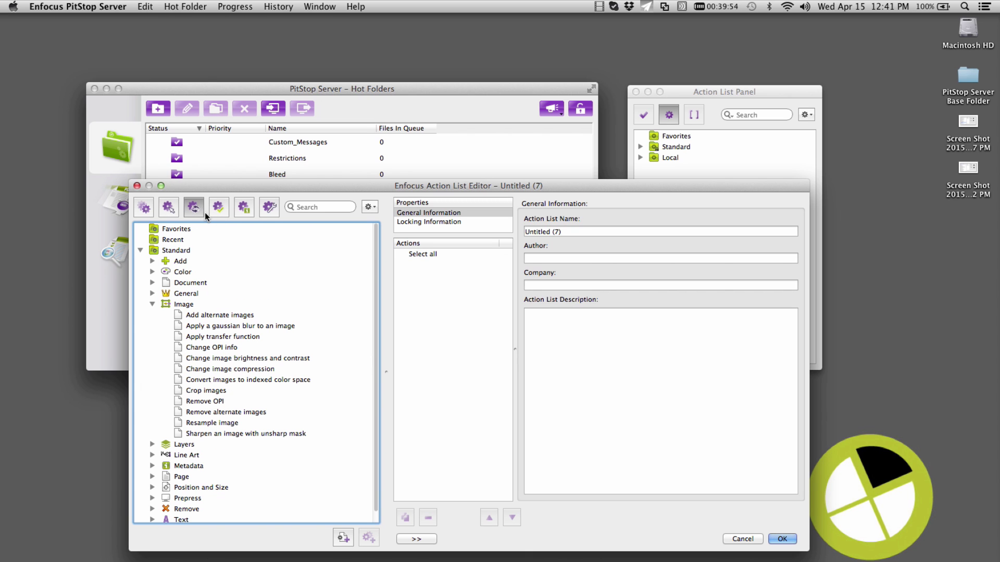
left_click(219, 208)
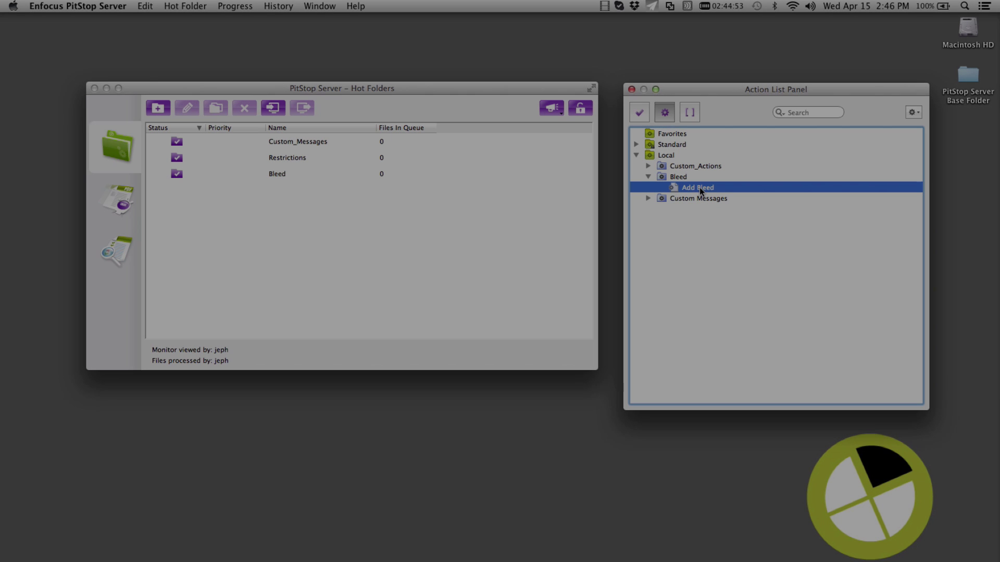
Open the local Add Bleed action list and inspect the settings of its Add bleed action.
double_click(699, 186)
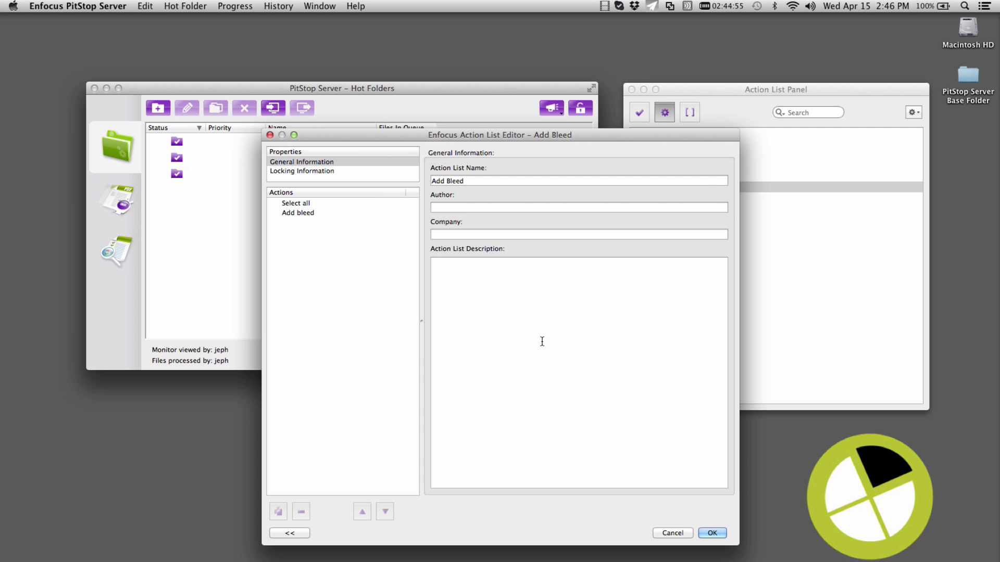
left_click(312, 212)
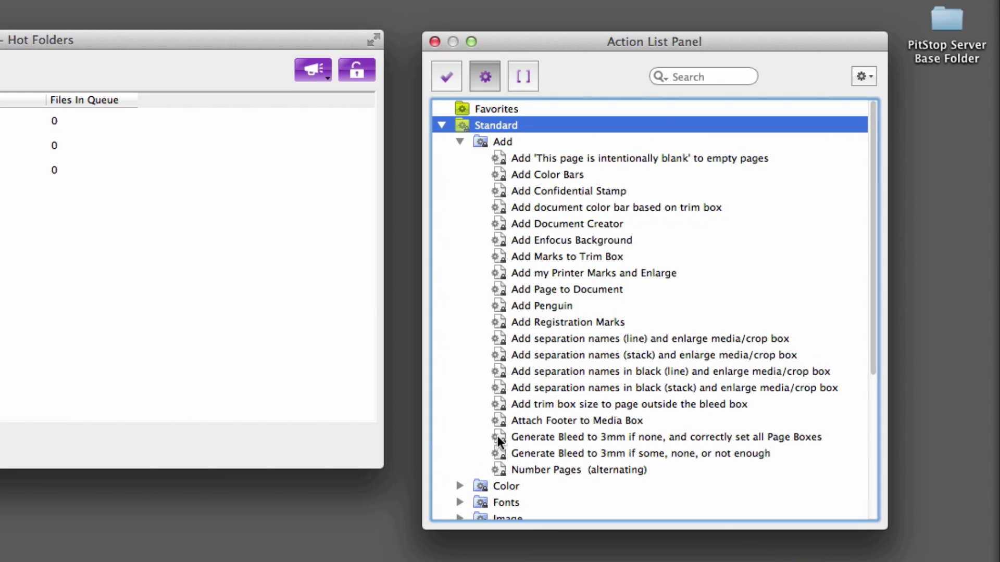
Open the standard "Generate Bleed to 3mm if none, and correctly set all Page Boxes" action list and inspect its bleed box change.
left_click(529, 420)
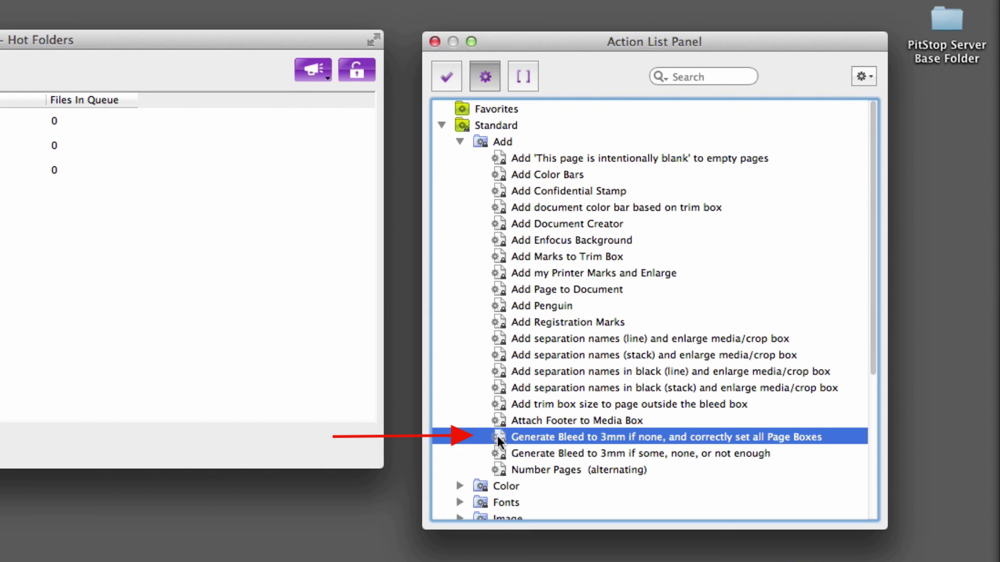
left_click(498, 452)
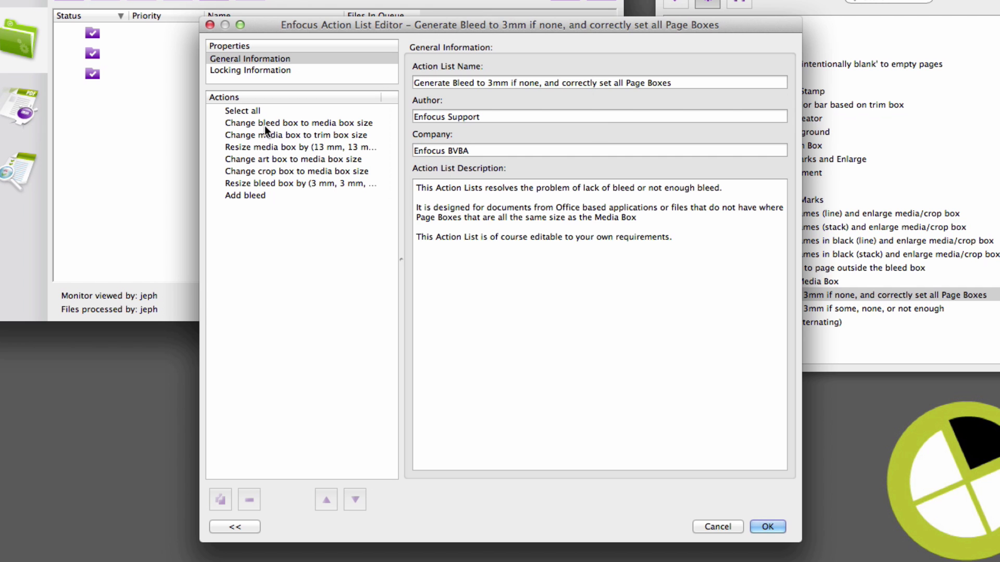
left_click(265, 125)
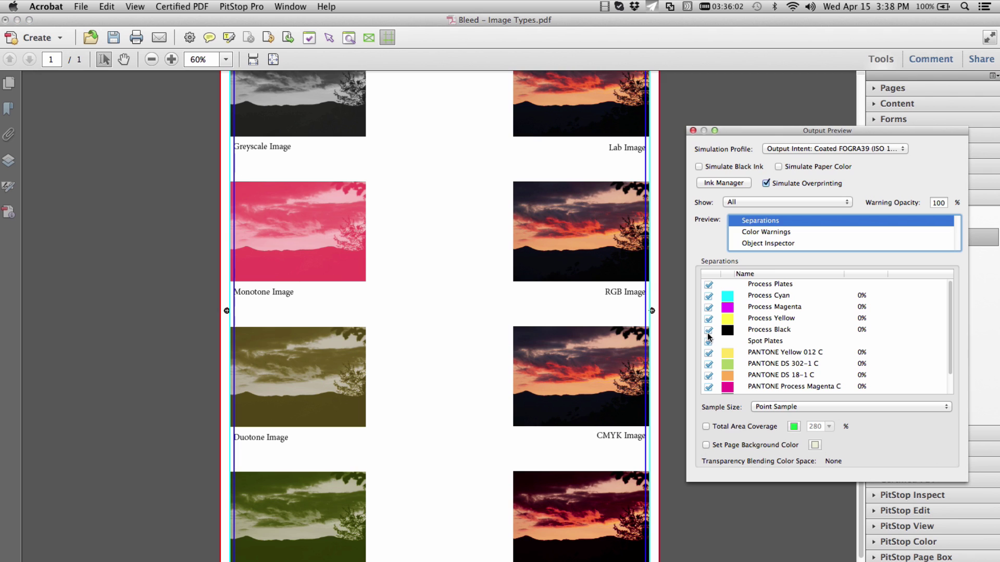
In Acrobat, hide the process black, yellow, magenta and cyan separations of Bleed - Image Types.pdf and toggle the Process Plates group.
left_click(708, 331)
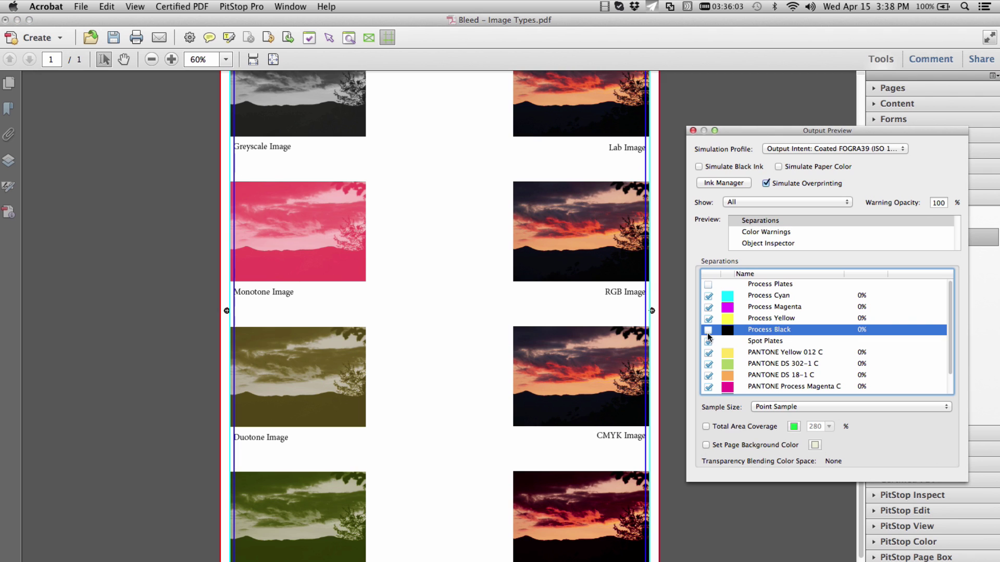
left_click(709, 318)
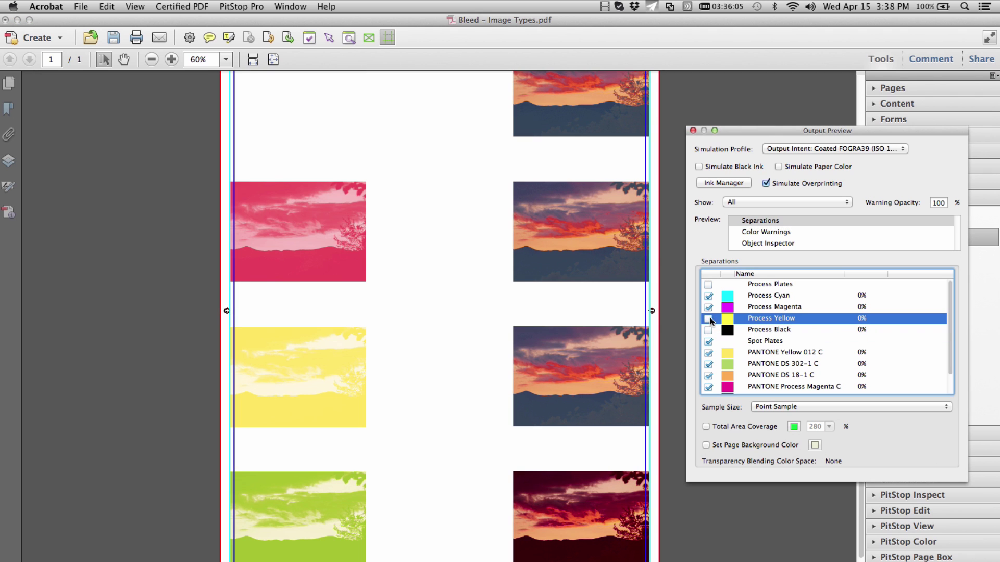
left_click(708, 308)
left_click(708, 296)
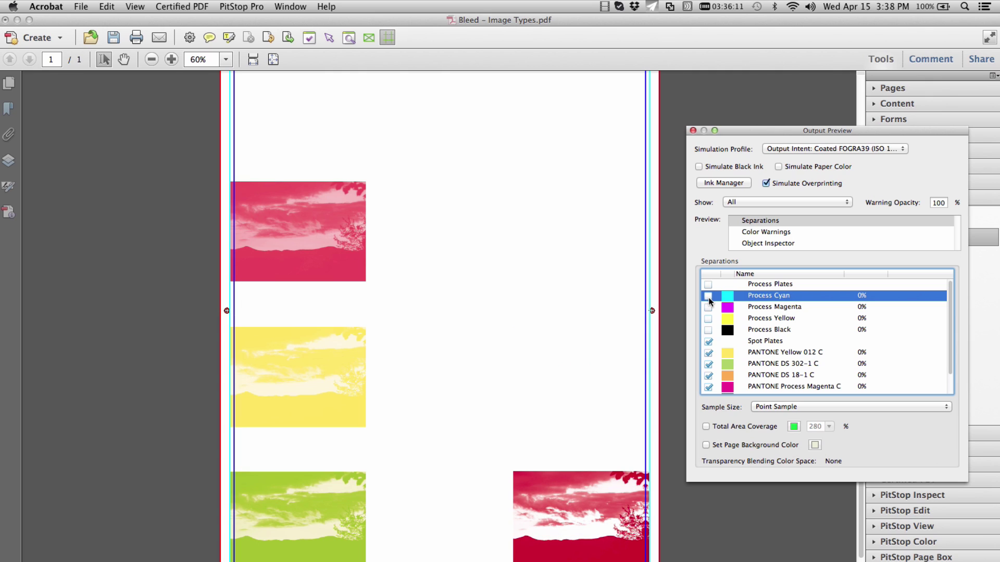
left_click(708, 285)
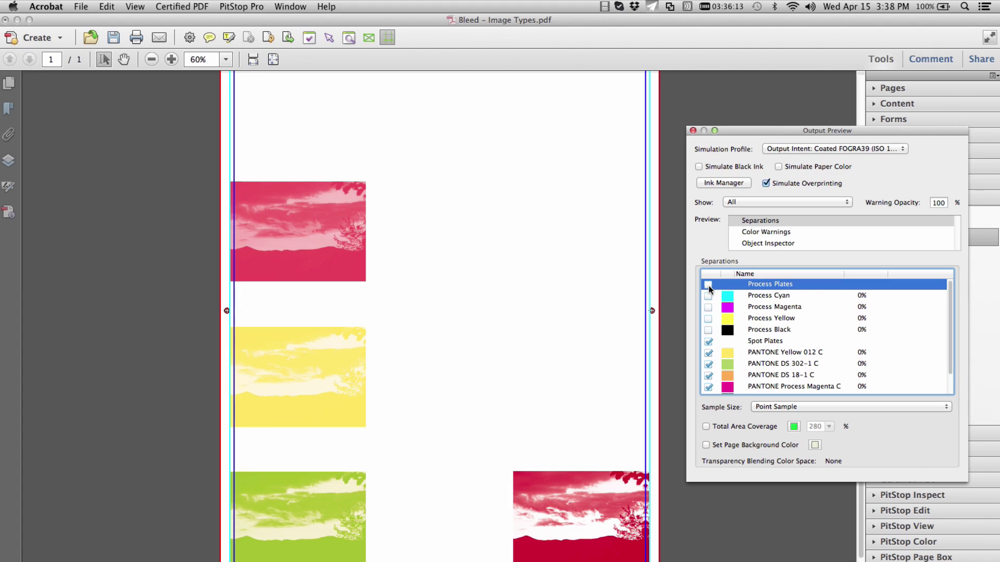
left_click(709, 285)
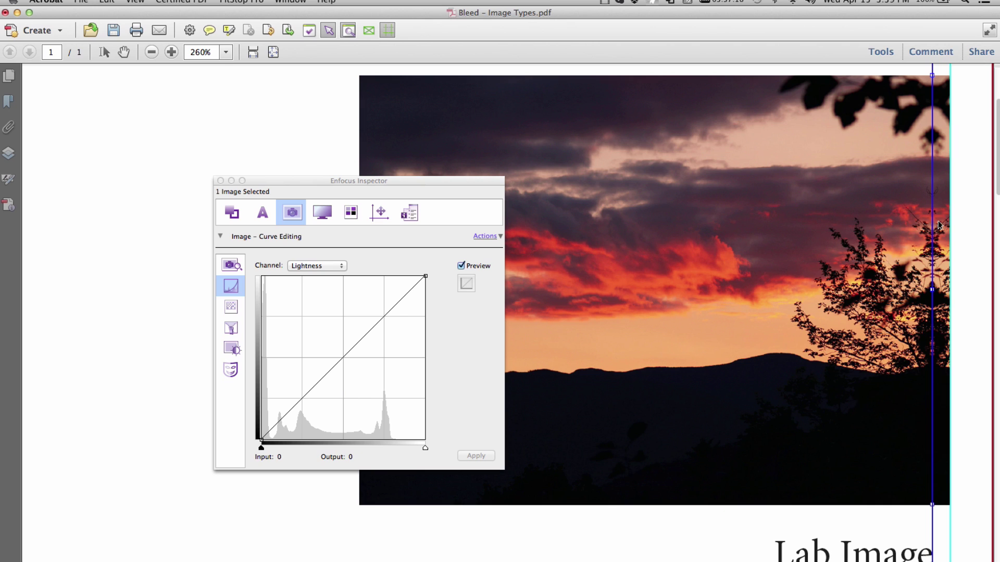
Deselect the Lab image and raise the midpoint of the image curve in the Enfocus Inspector.
left_click(970, 238)
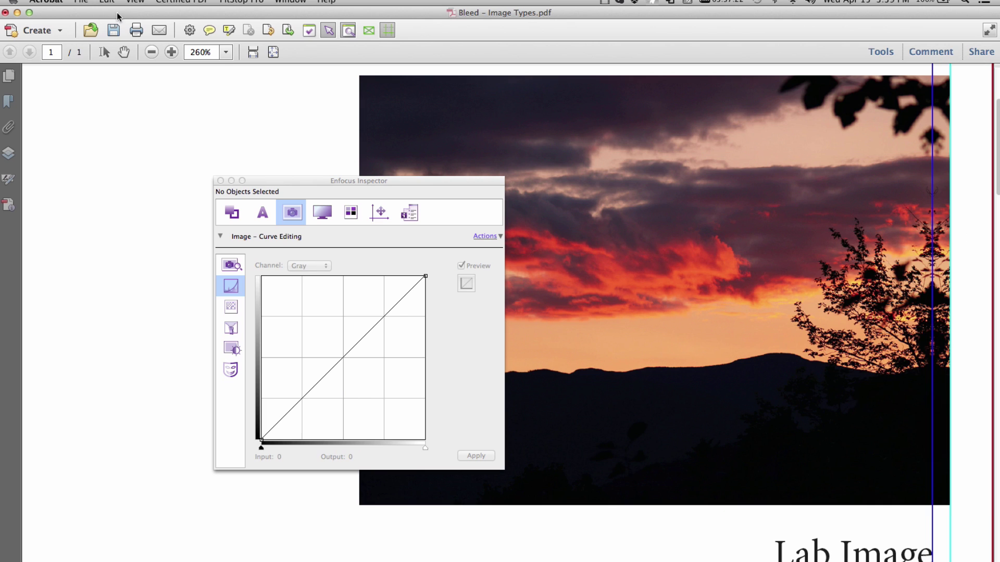
left_click(348, 359)
left_click_drag(348, 360, 322, 337)
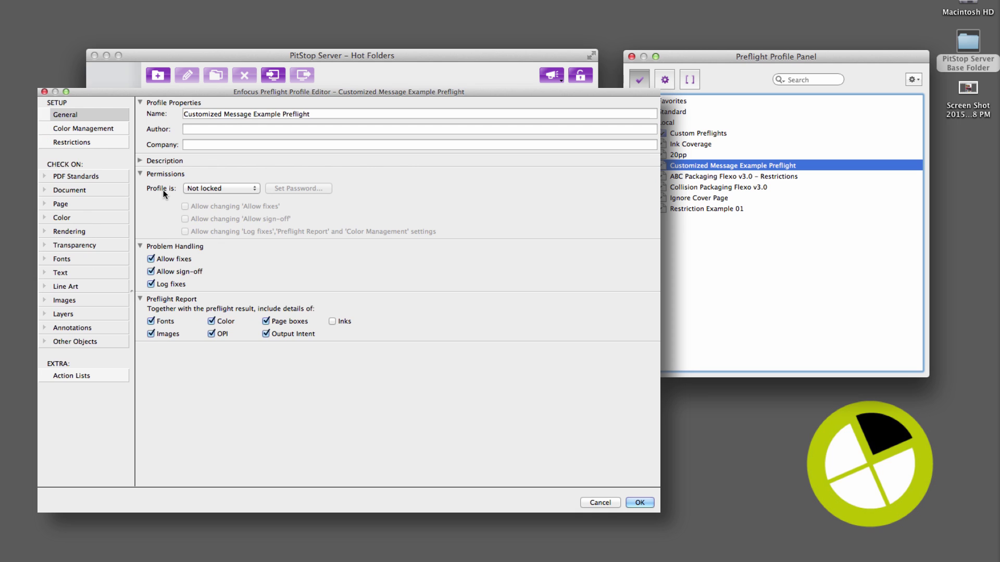
Enable the color checks without restriction in the Customized Message Example Preflight profile and add a check for ink coverage higher than 240%.
left_click(45, 218)
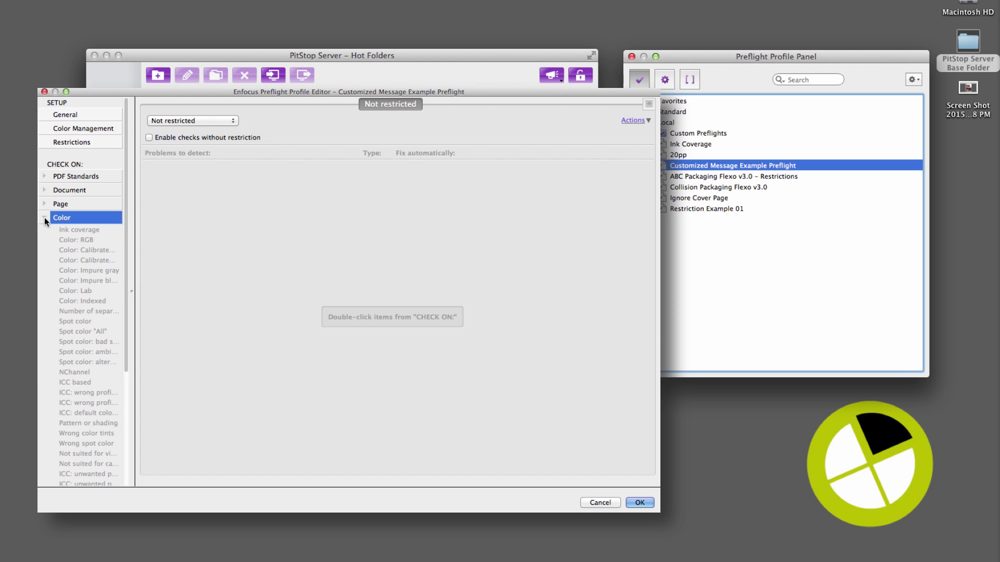
left_click(167, 139)
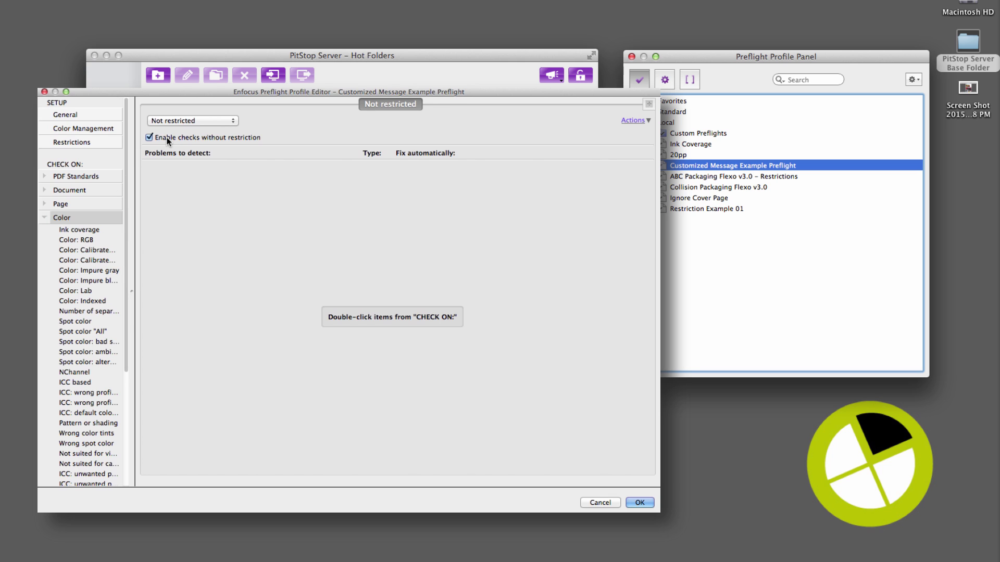
double_click(83, 229)
double_click(271, 170)
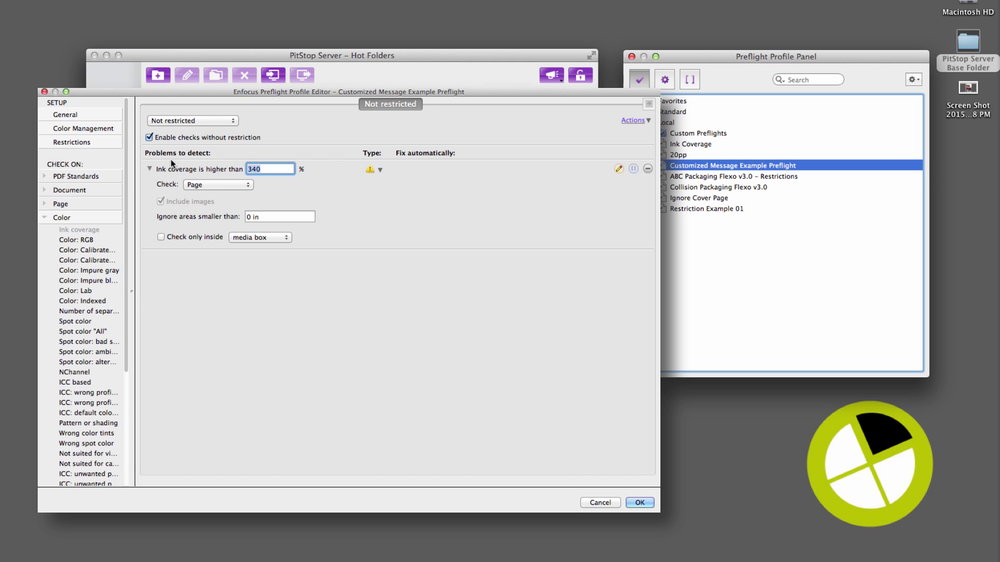
type("240")
key("Tab")
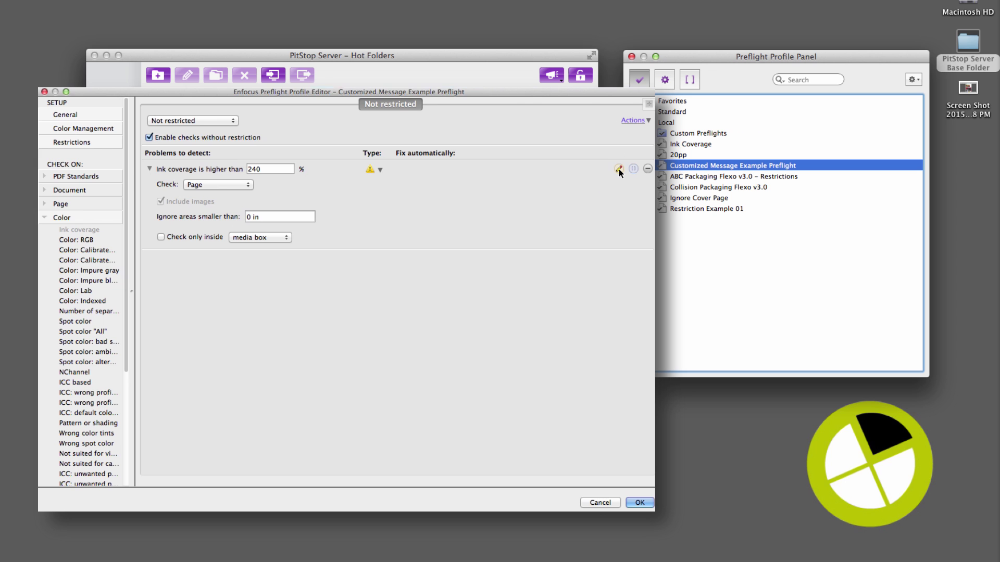
Customize the ink coverage check's English report message by copying the default text, with its variables shown, into the new message.
left_click(532, 193)
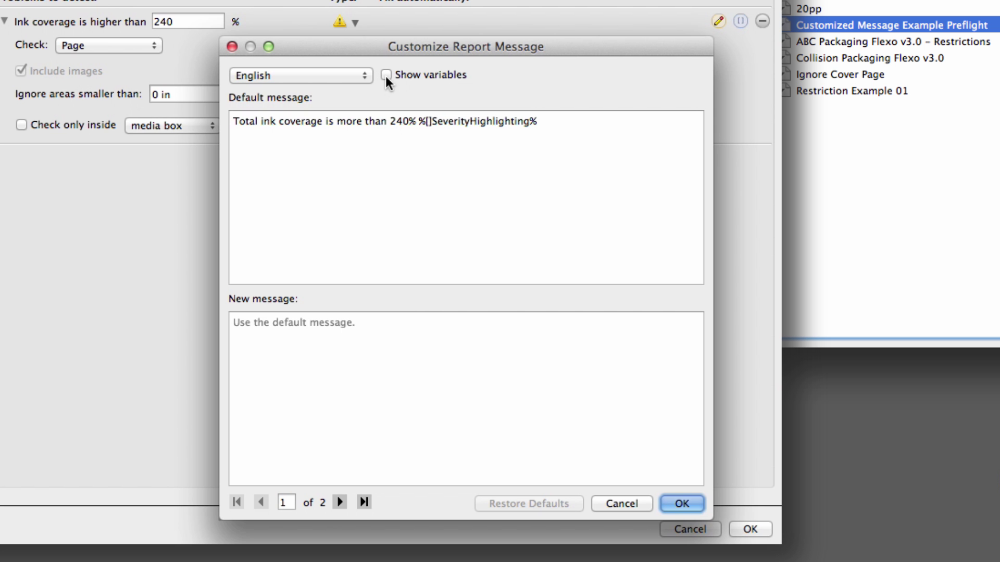
left_click(385, 76)
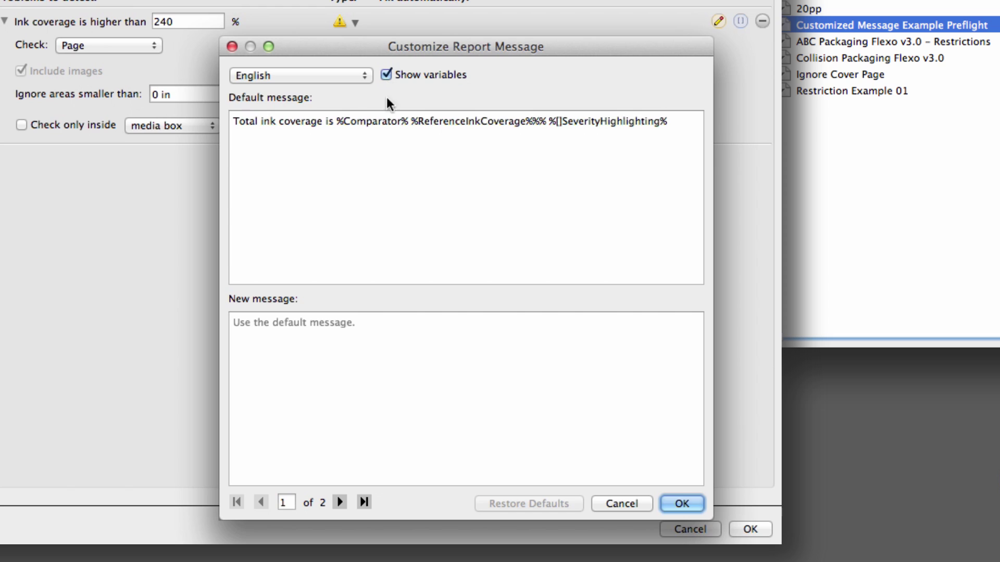
triple_click(347, 127)
key("super+c")
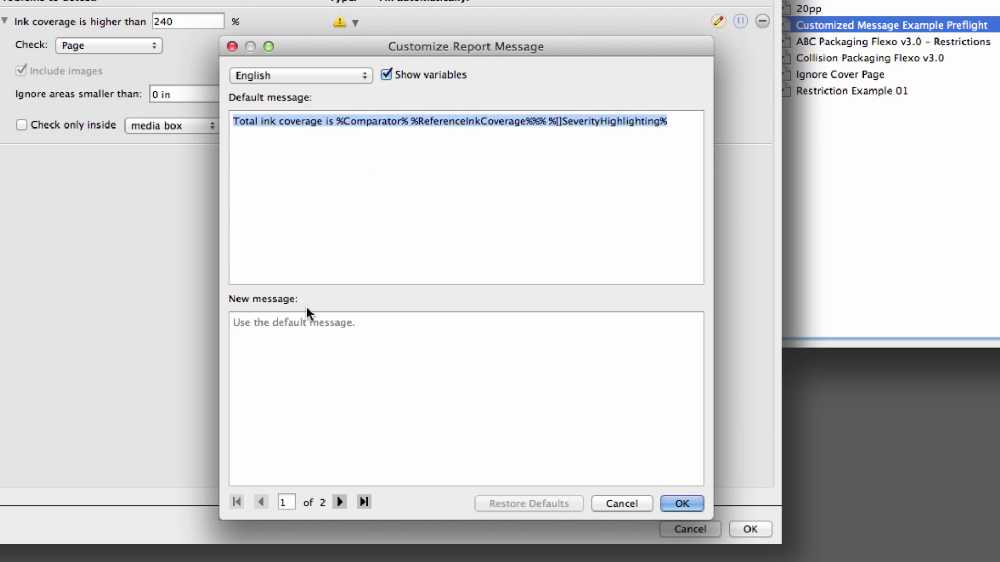
left_click(302, 330)
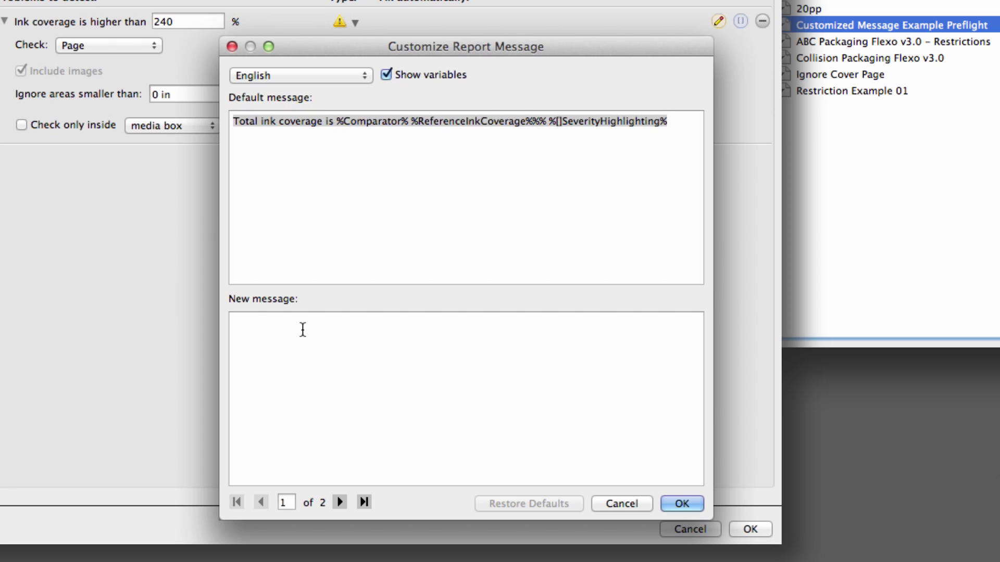
key("super+v")
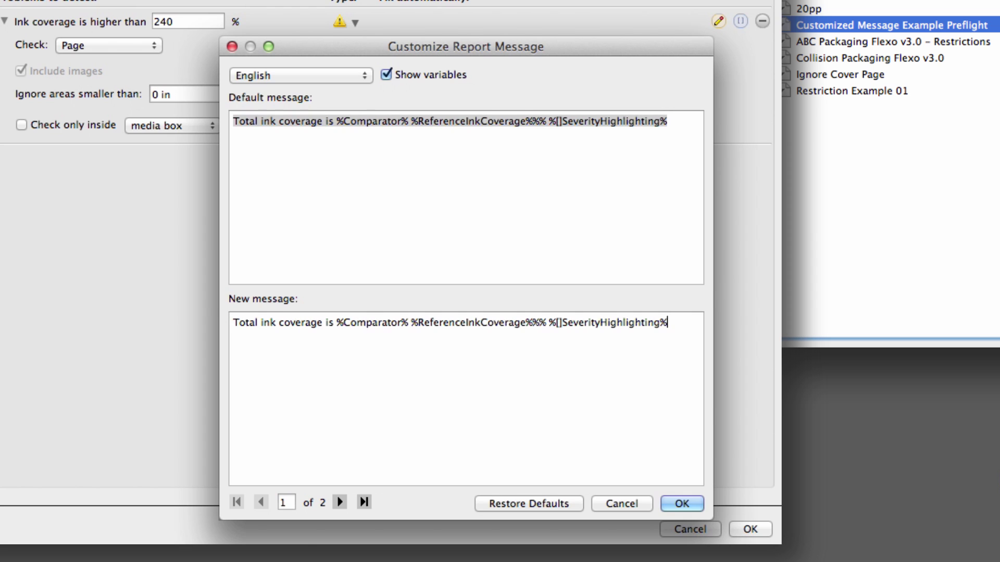
Append to New message: "This means that there is too much ink going onto the substrate, this can cause delays or spoilage as we may have to wait".
type("This means that there is too much ink going onto the substrate, this can cause delays or spoilage as we may have to wait for the ink to dry, or in the worst case the job may get marked when being folded and bound, or the pages stuck together during the printing process. Please contact Jim in Prepress for advice or talk to Jenny in Customer Service if this is an Agency or Design job.")
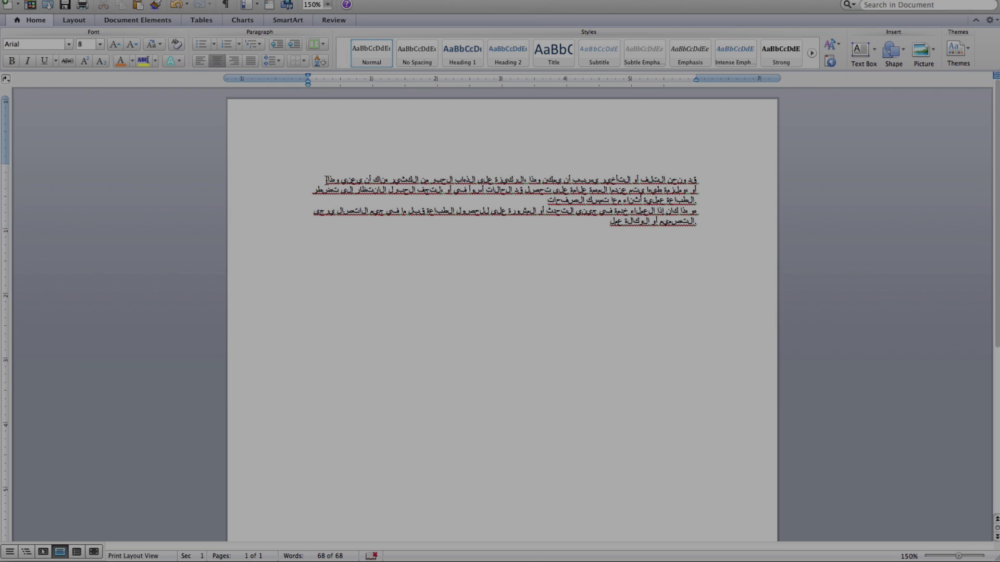
Copy the Arabic text from the Word document and replace the ink coverage check's new message with it.
left_click_drag(698, 179, 602, 257)
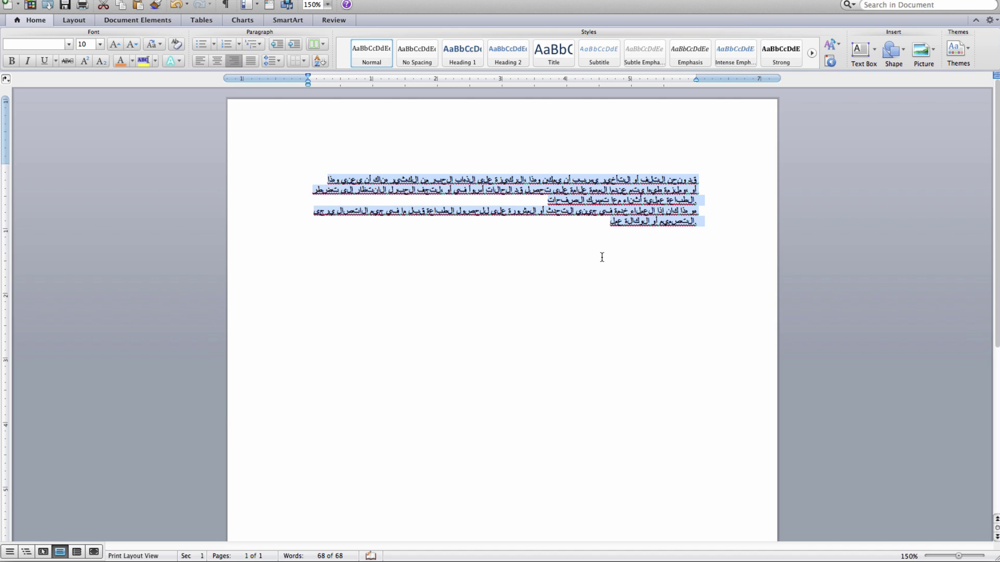
left_click(620, 167)
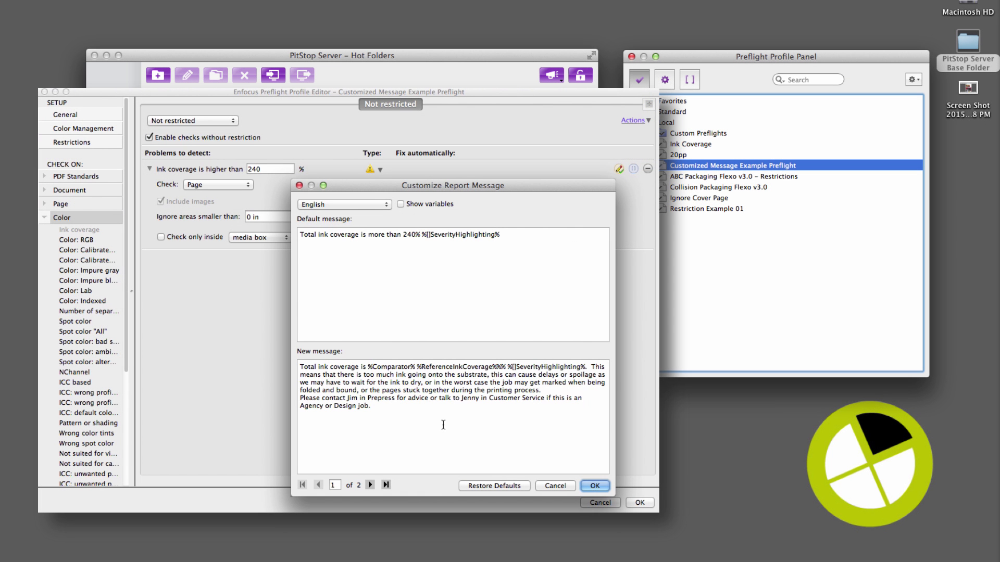
left_click_drag(443, 425, 269, 364)
key("super+v")
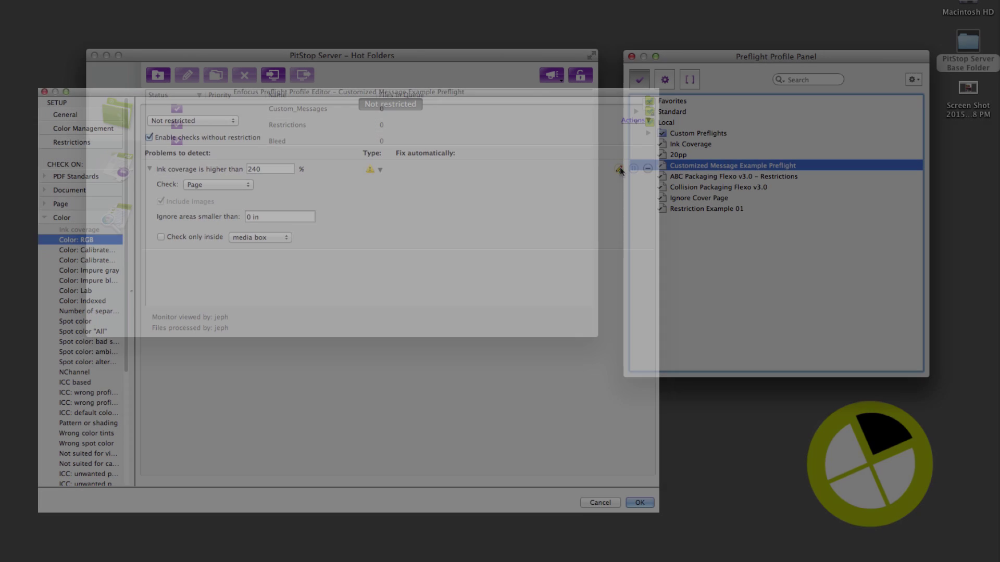
Reopen the ink coverage check's report message, view the second message, return to the first and accept the dialog.
left_click(619, 169)
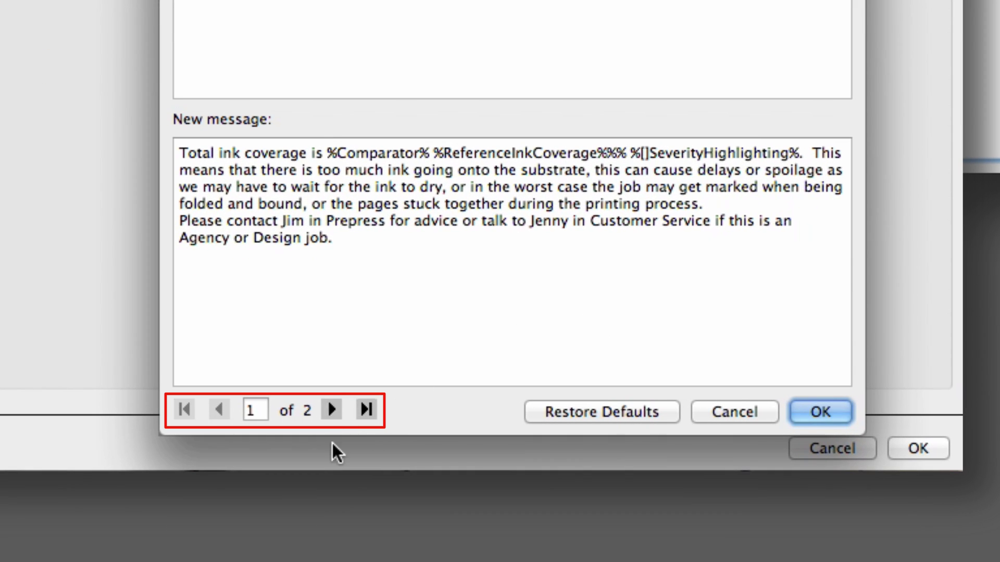
left_click(332, 410)
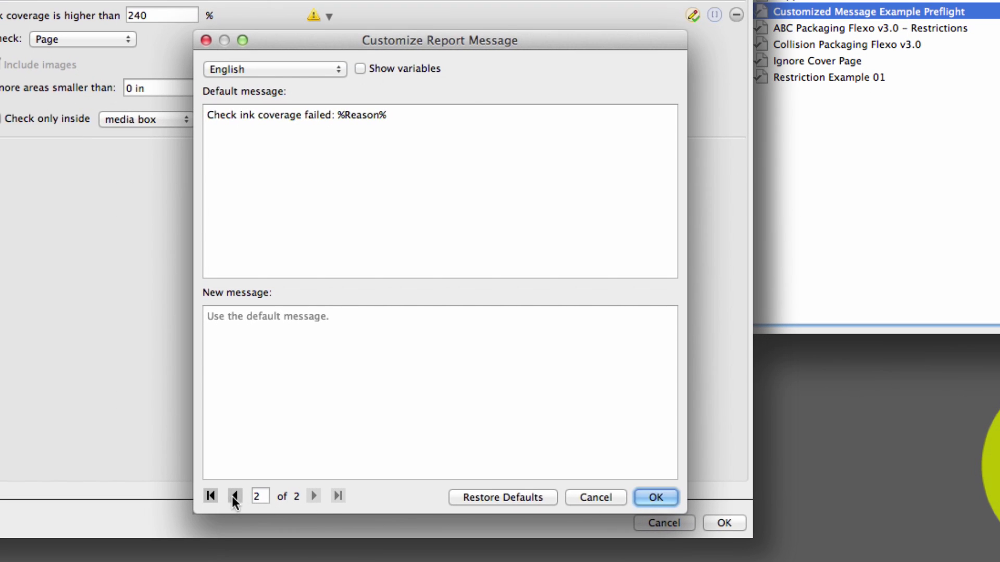
left_click(235, 495)
left_click(656, 498)
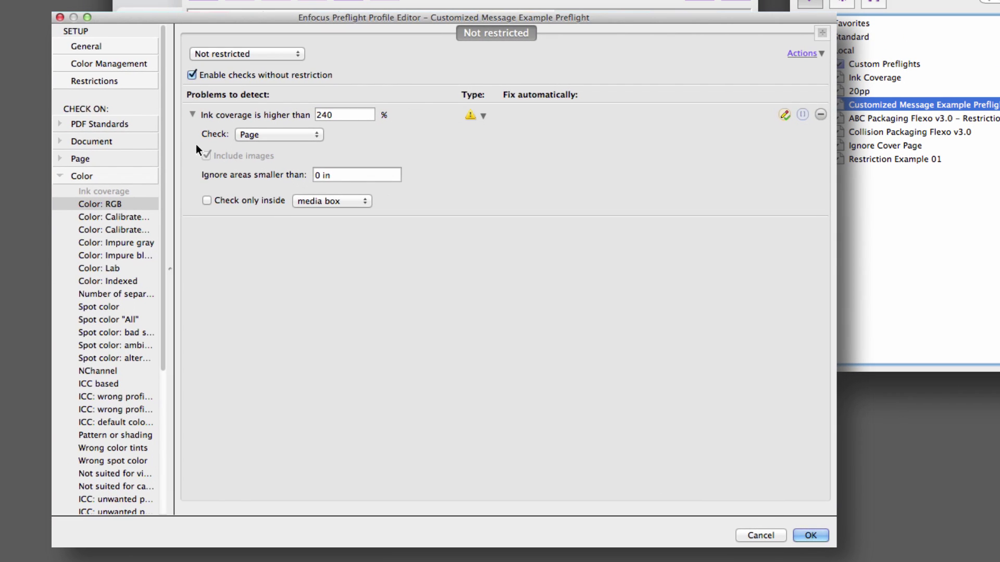
Toggle the Allow fixes option off and back on in the preflight profile's general problem handling settings.
left_click(100, 43)
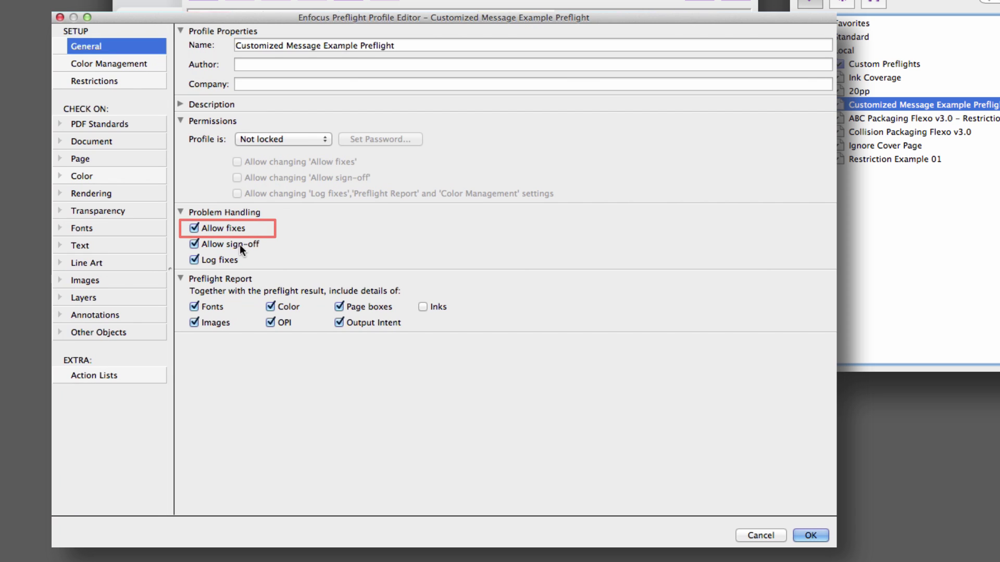
left_click(230, 229)
left_click(229, 229)
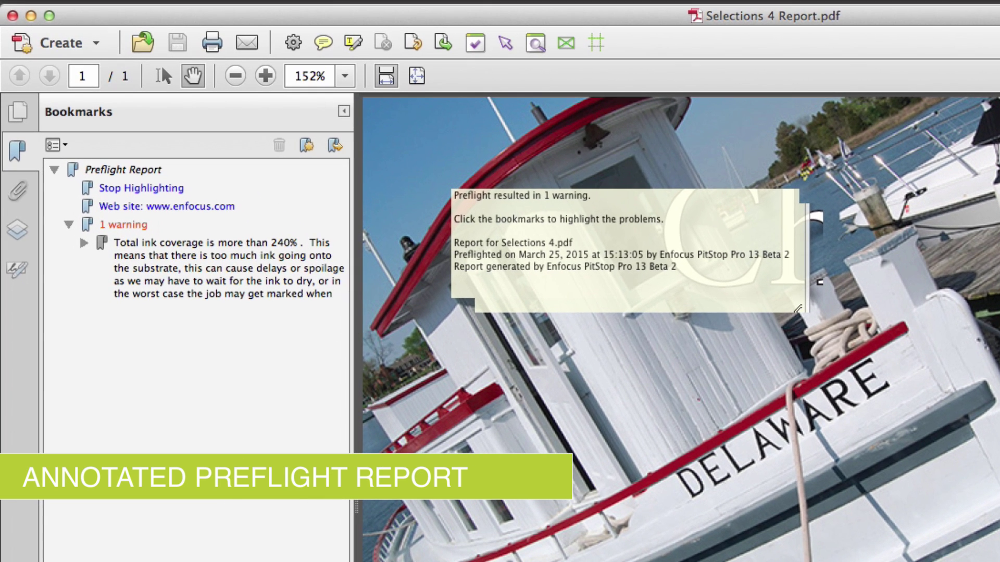
Find the transparency actions, add "Check for transparent objects" to the untitled action list and open its report message customization.
mouse_move(676, 169)
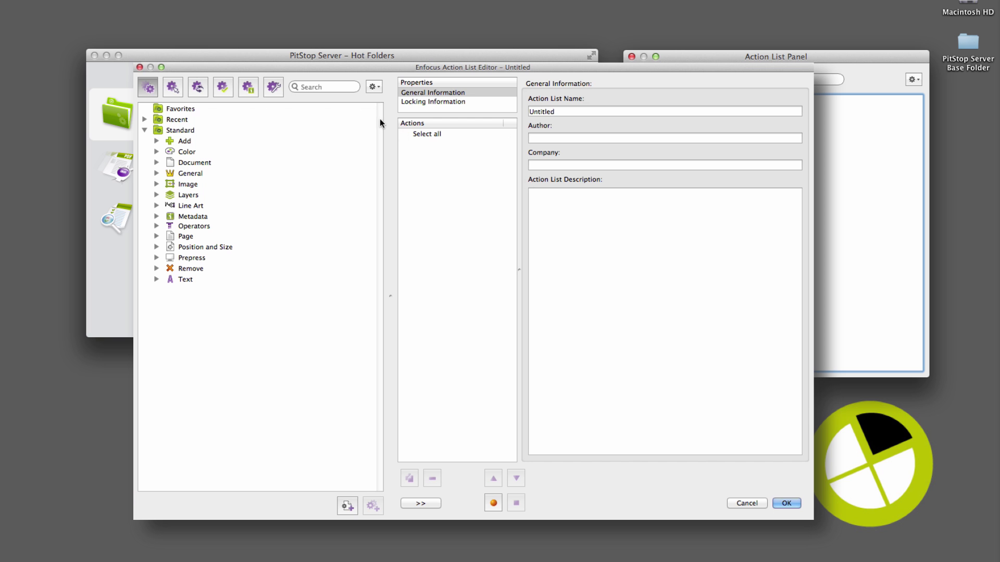
left_click(315, 87)
type("transpa")
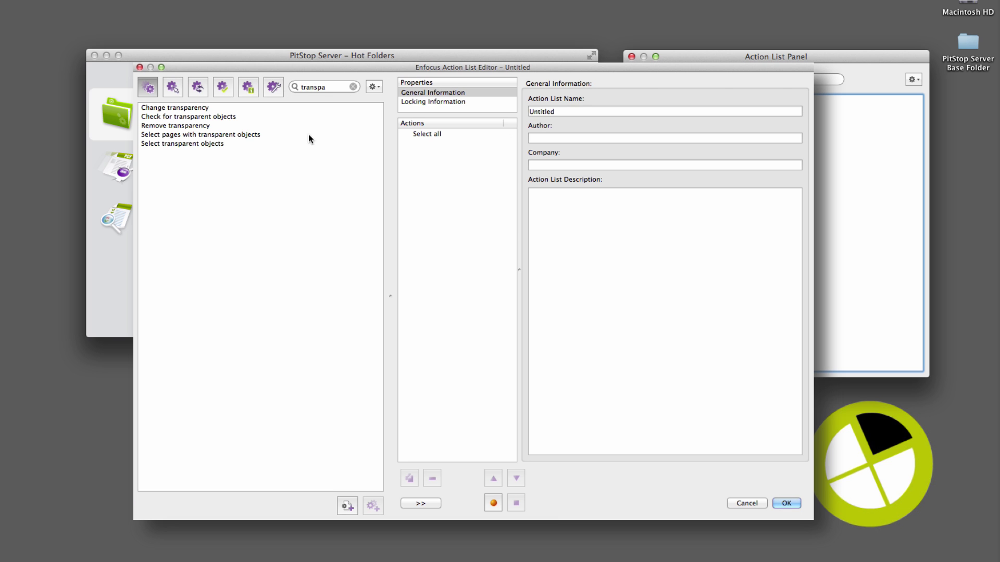
double_click(226, 117)
left_click(882, 97)
left_click(886, 120)
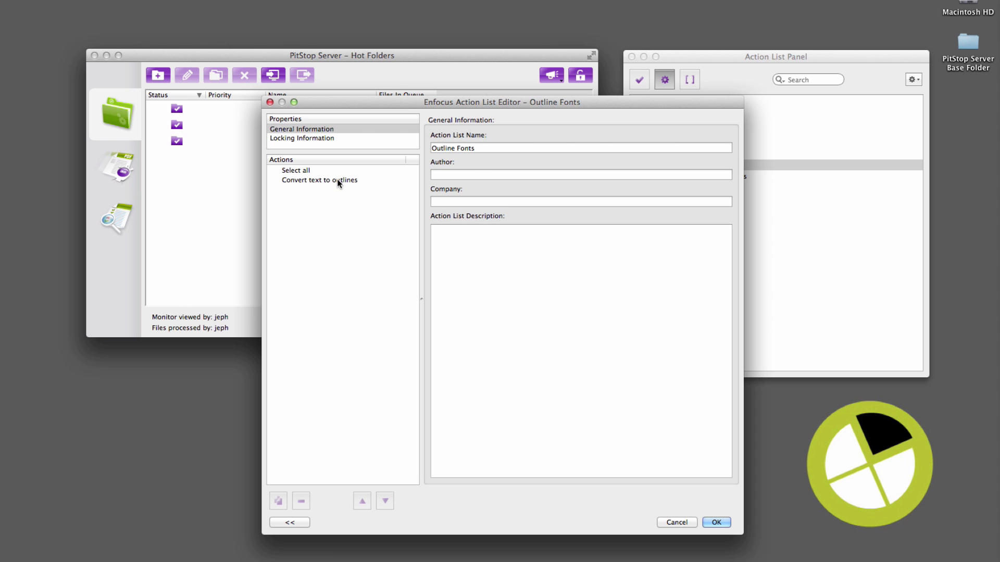
Open the report message customization for the "Convert text to outlines" action in the Outline Fonts action list.
left_click(339, 180)
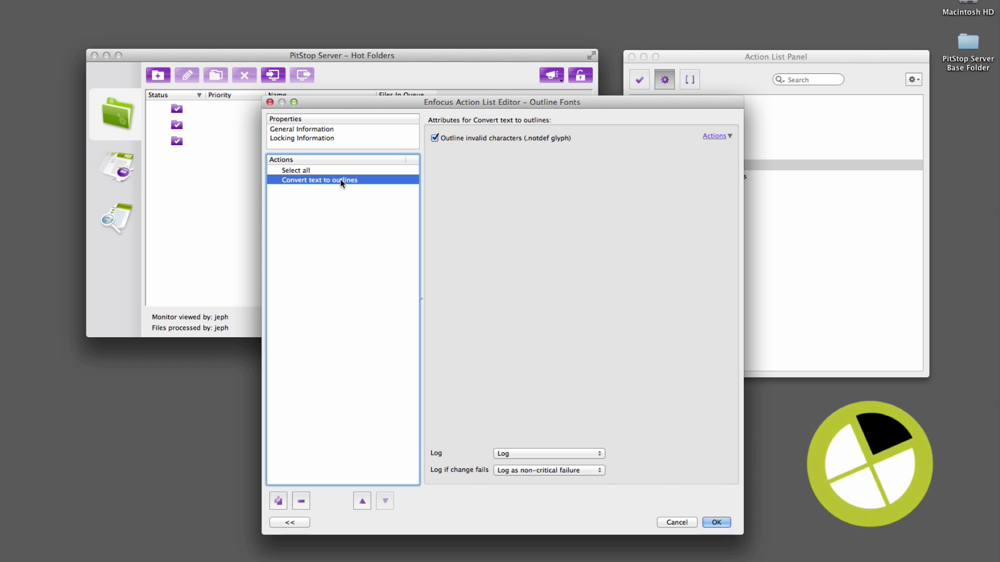
left_click(725, 136)
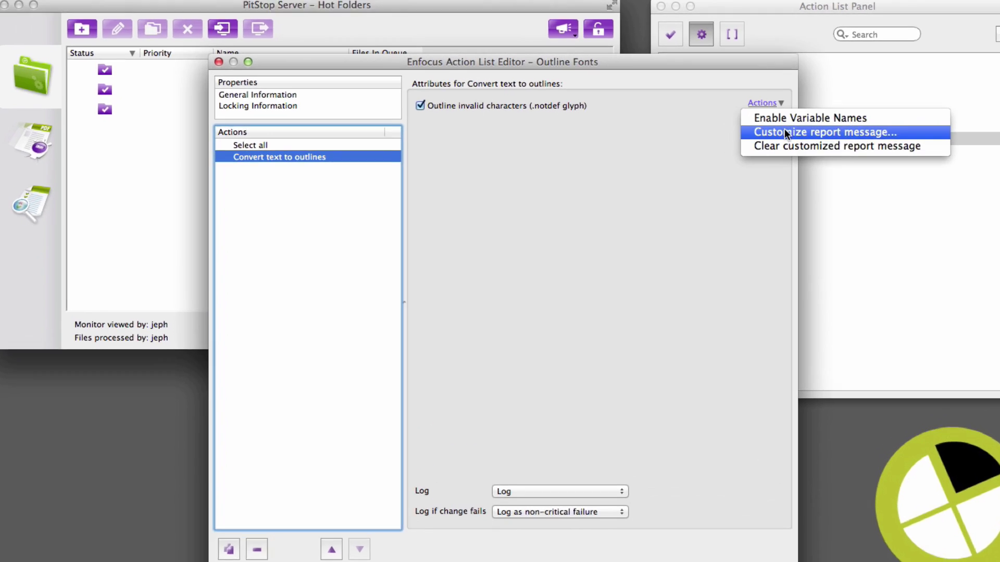
left_click(784, 132)
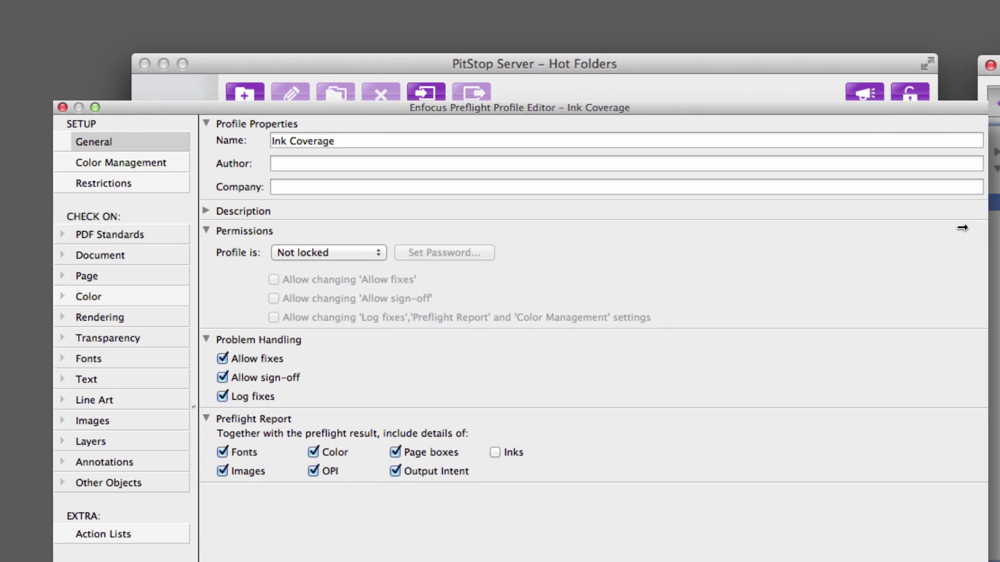
Review the standard restrictions in the Ink Coverage profile, highlighting the even-page, odd-page and page-exception entries in turn.
left_click(132, 205)
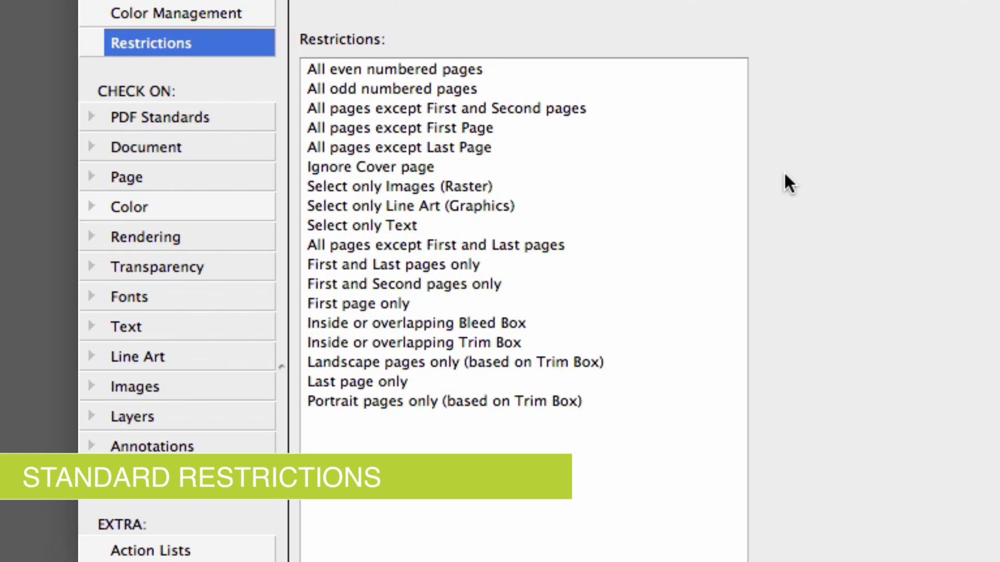
left_click(519, 64)
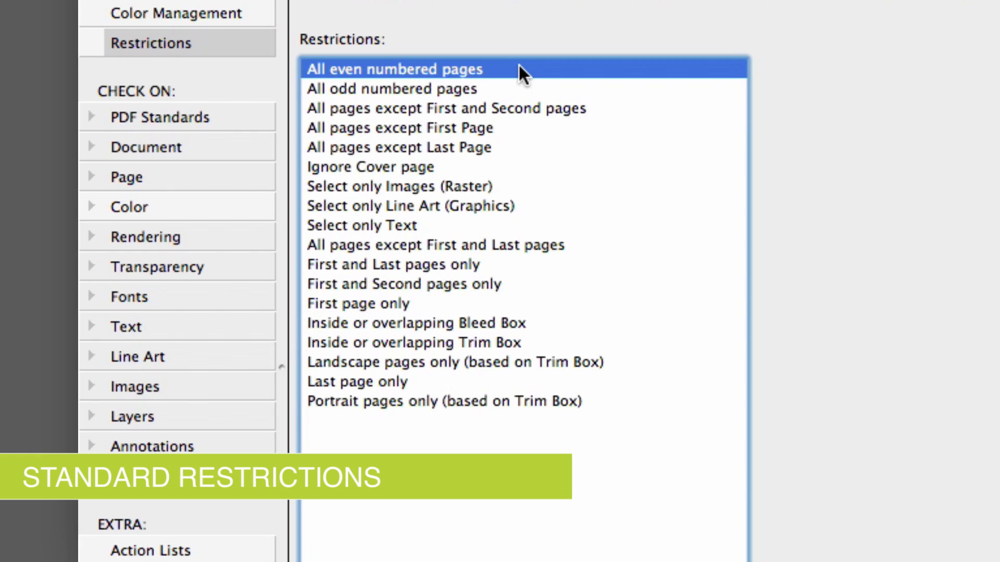
left_click(527, 90)
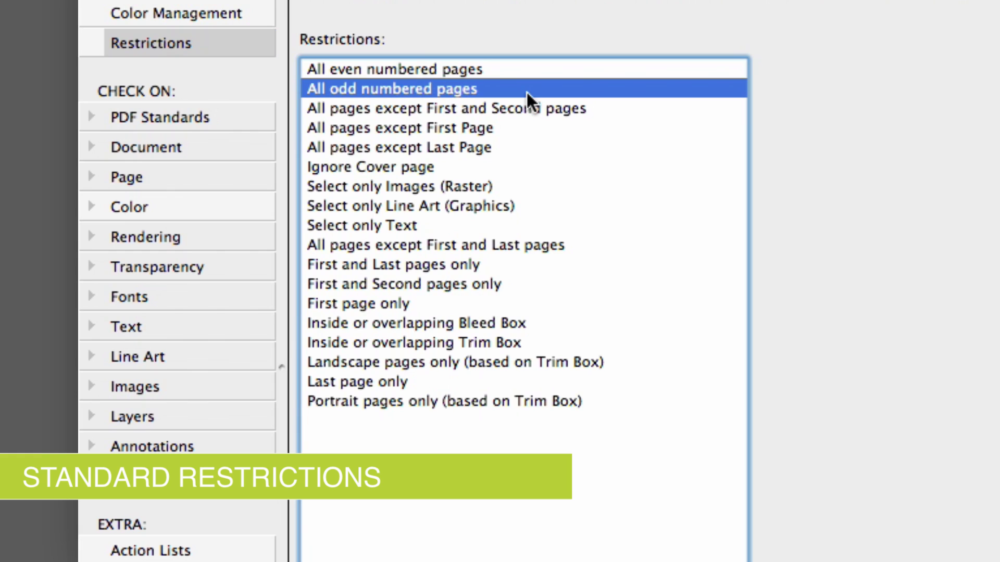
left_click(610, 108)
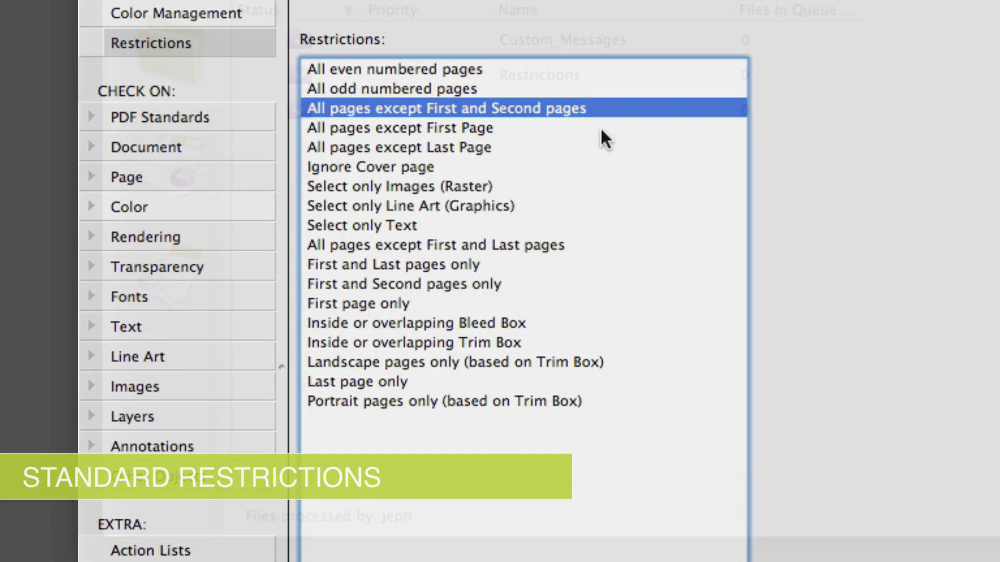
left_click(600, 127)
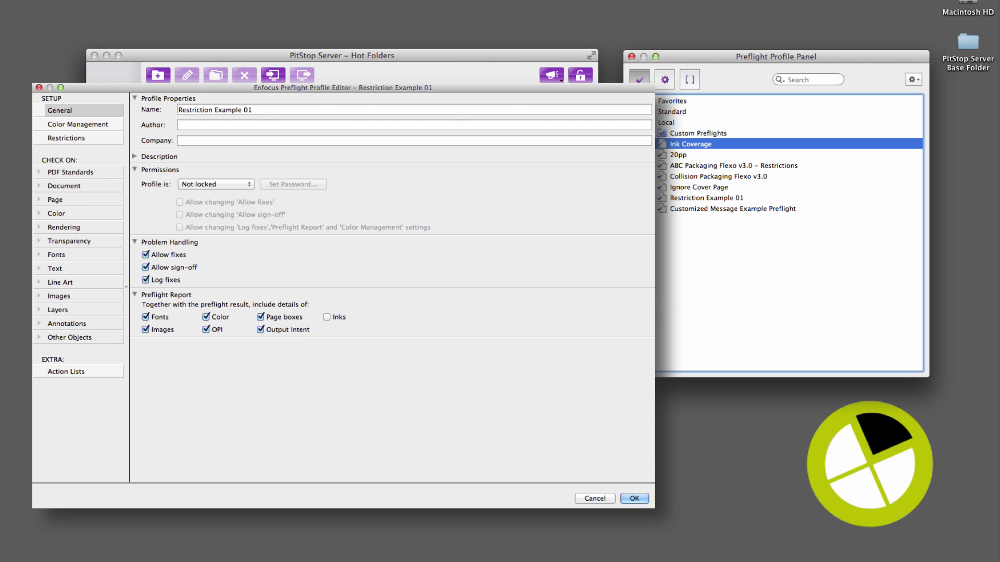
Restrict the Color category of Restriction Example 01 to "First and Second pages only" and enable its checks.
left_click(66, 213)
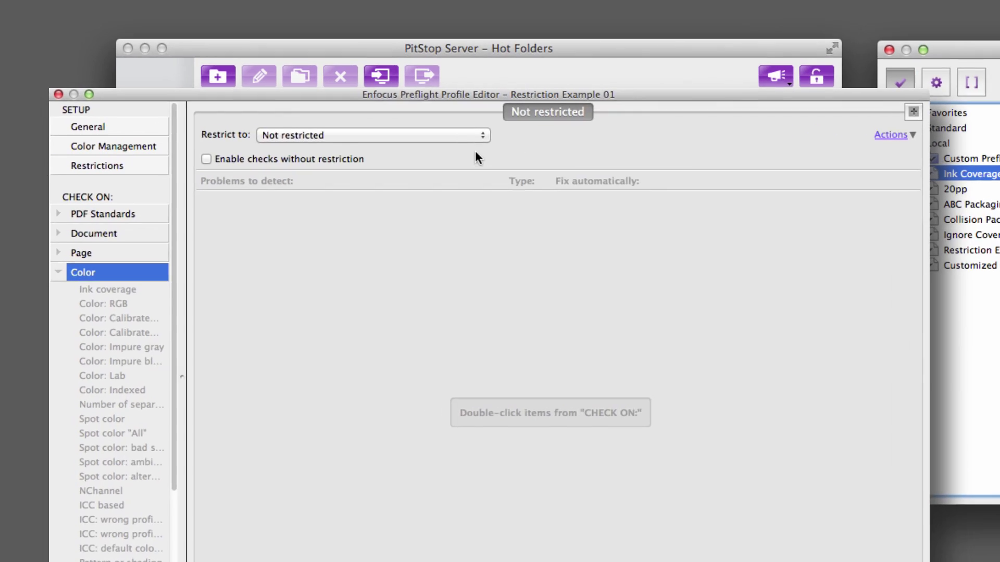
left_click(314, 116)
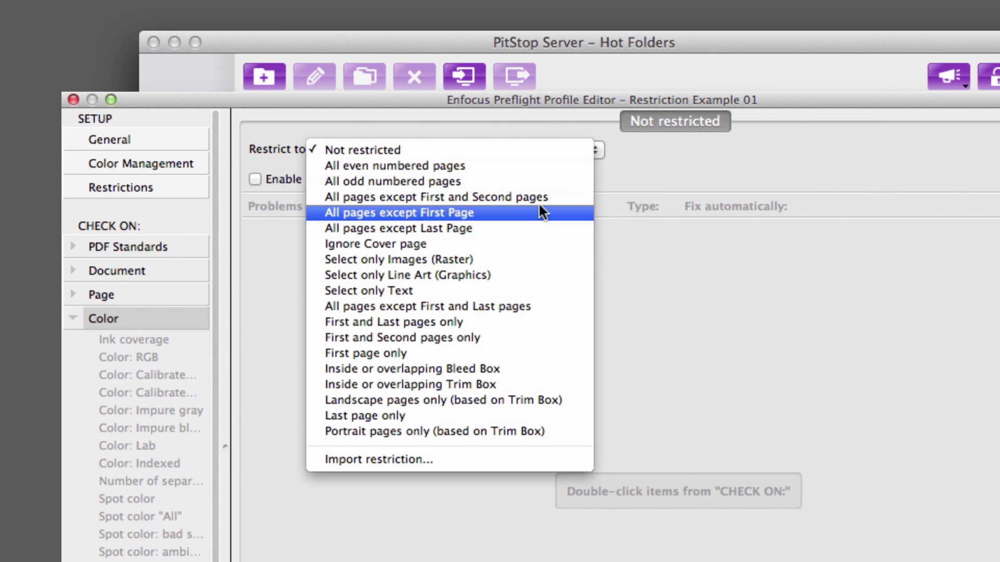
left_click(503, 338)
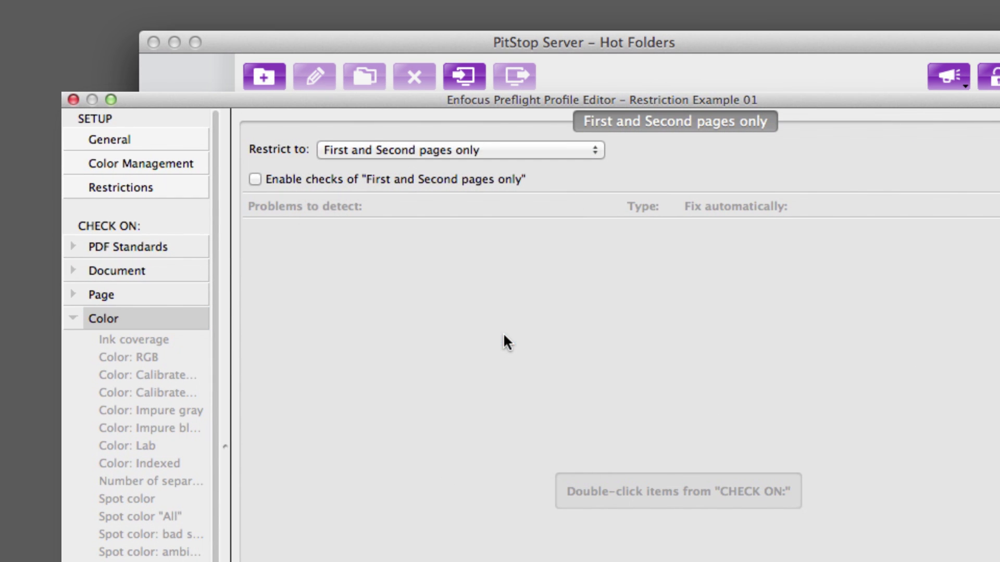
left_click(337, 180)
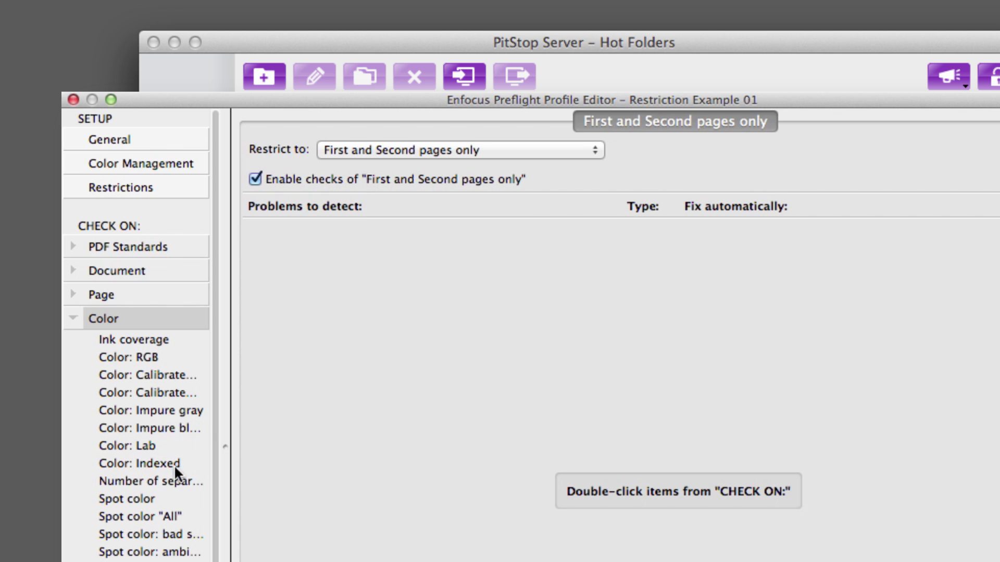
Add a number of separations check for the first and second pages, set to equal to 4.
double_click(168, 479)
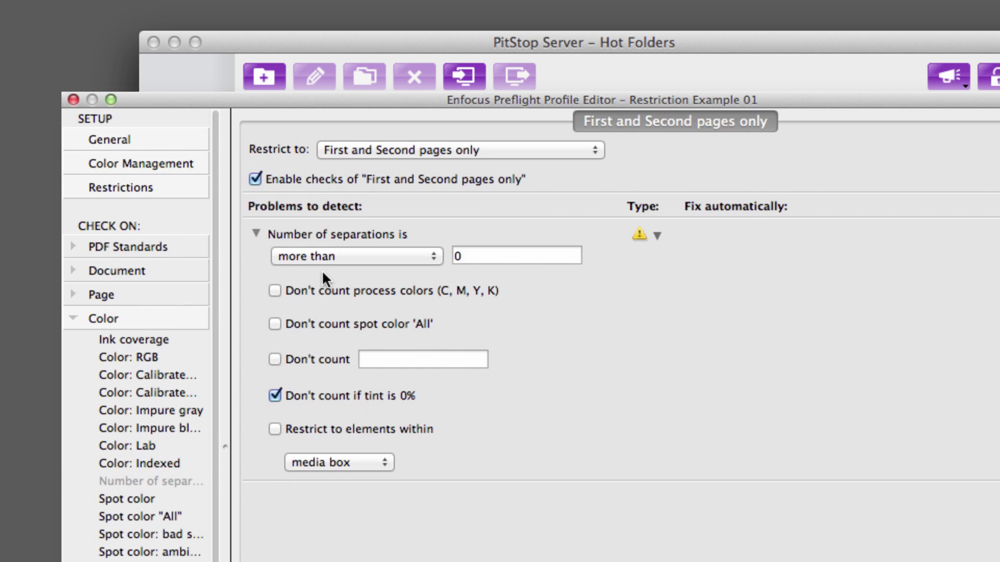
left_click(341, 258)
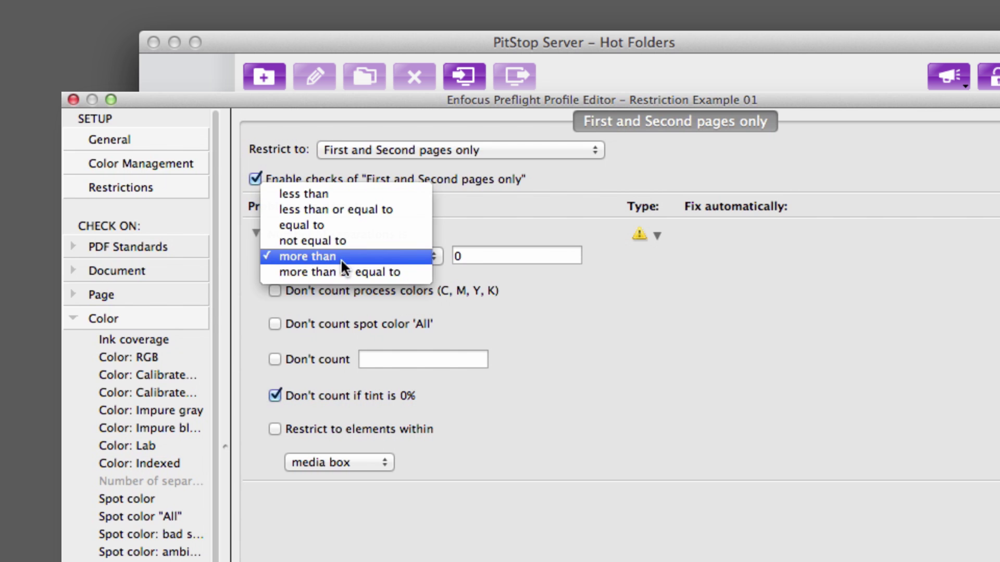
left_click(362, 225)
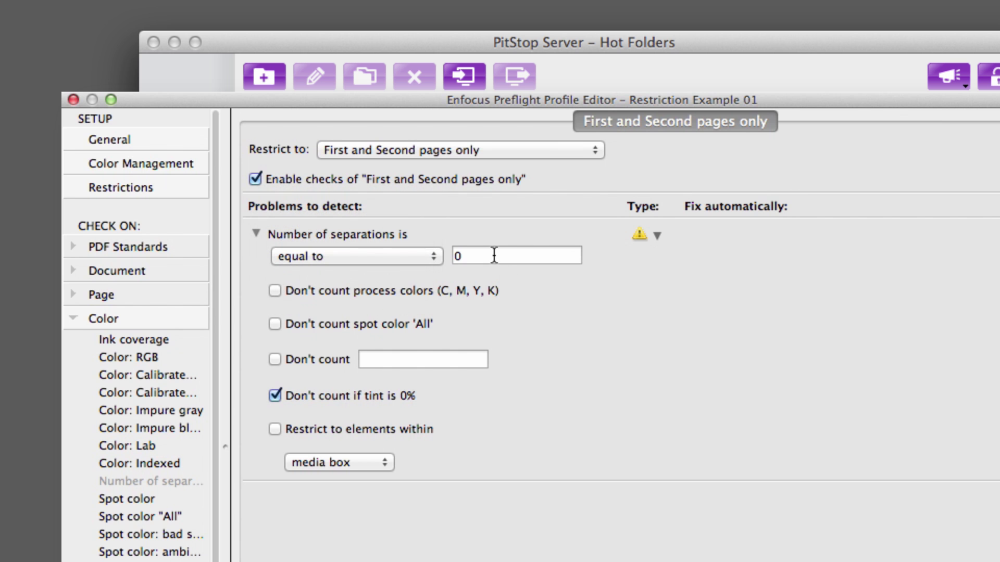
left_click(494, 255)
type("4")
key("Tab")
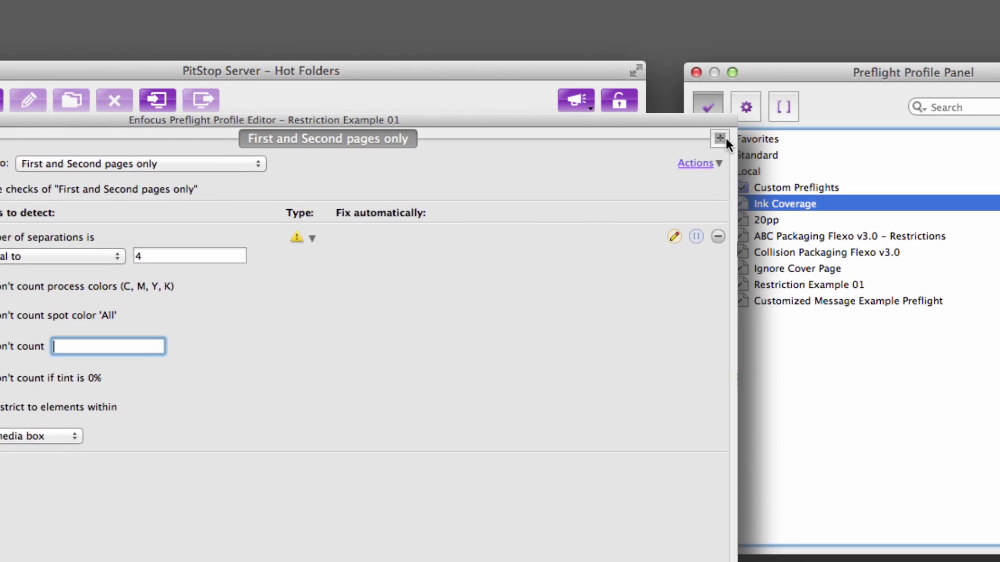
Add a second restriction tab to the Color category, restricted to "All pages except First and Second pages".
left_click(755, 160)
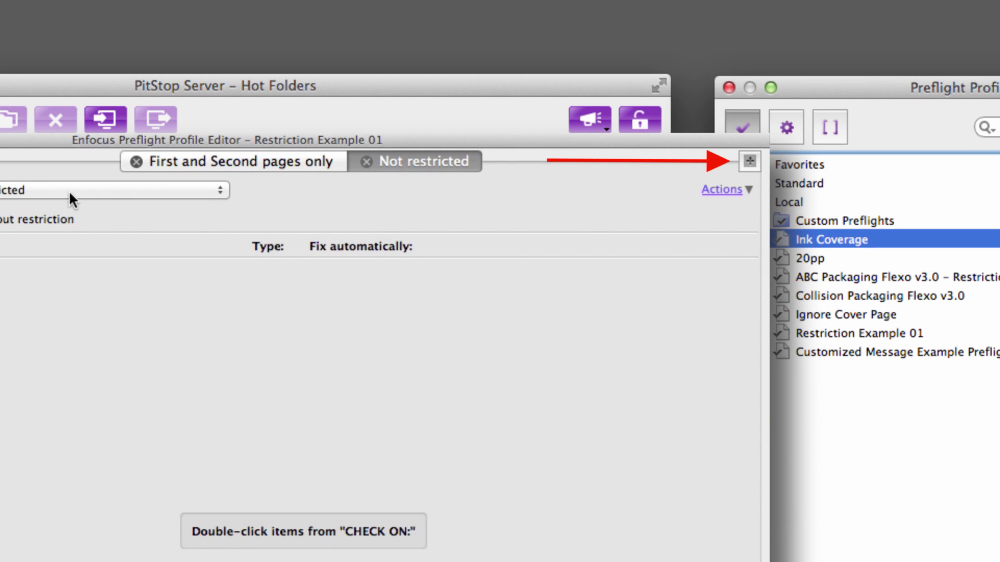
left_click(69, 189)
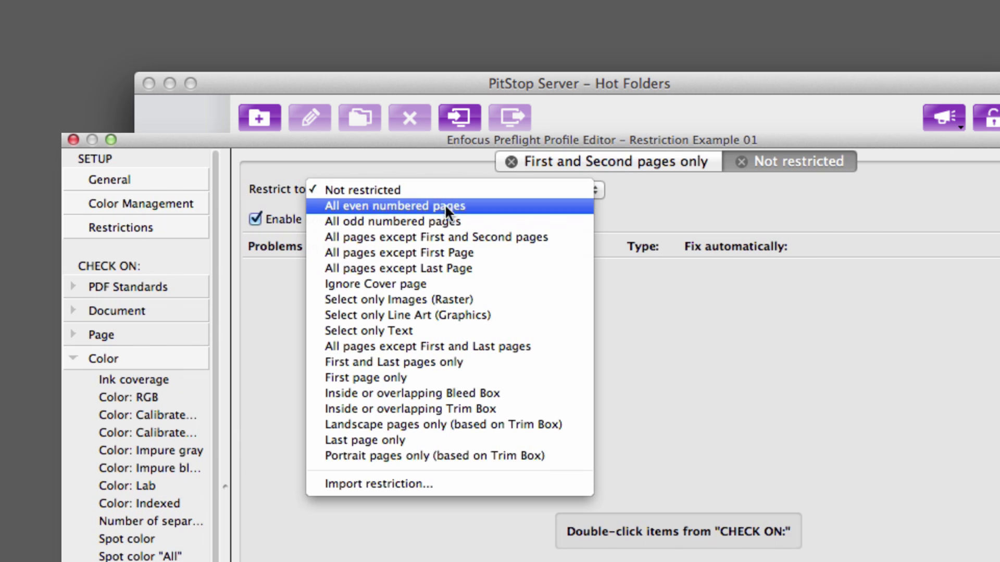
left_click(453, 237)
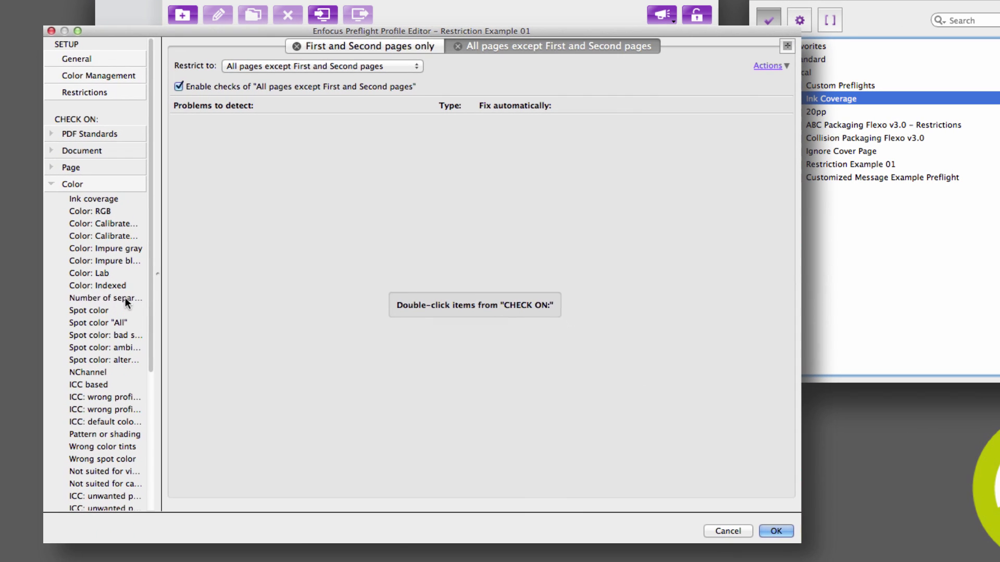
Add a number of separations check for all pages except the first and second, set to equal to 1.
double_click(179, 522)
left_click(289, 142)
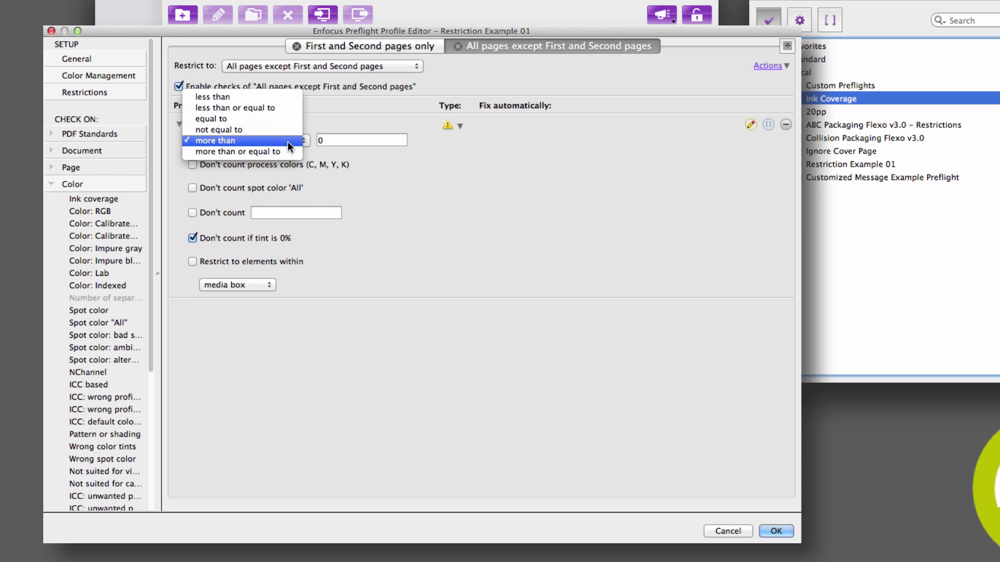
left_click(275, 119)
double_click(322, 140)
type("1")
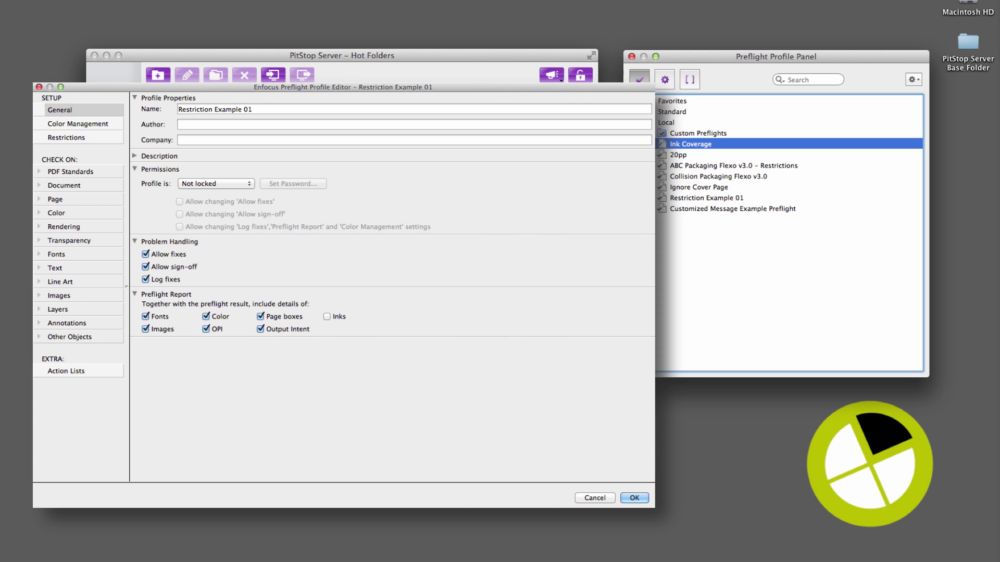
Create a tab for the "Select only Text" restriction in all categories and check the Page and Color categories for it.
left_click(74, 136)
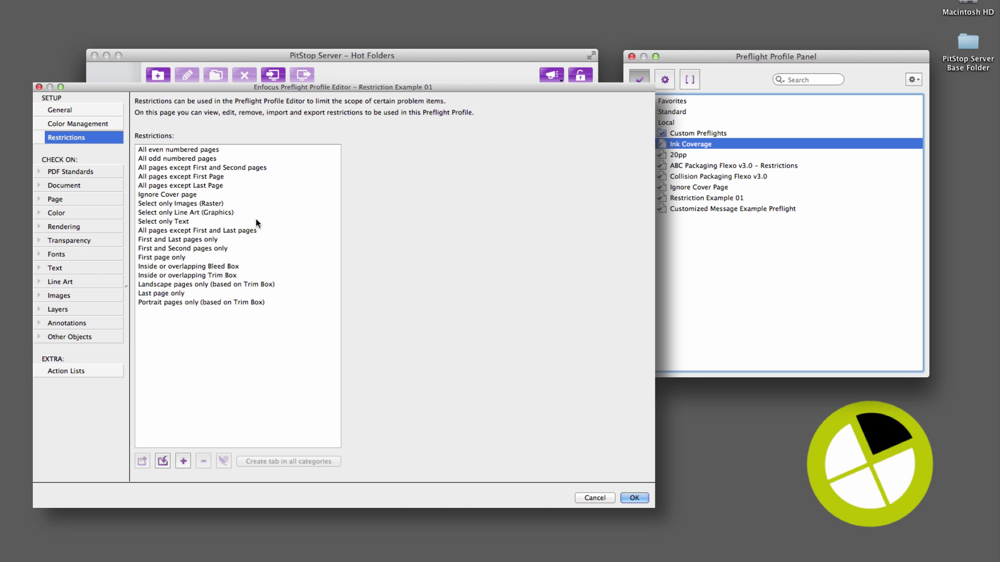
left_click(211, 222)
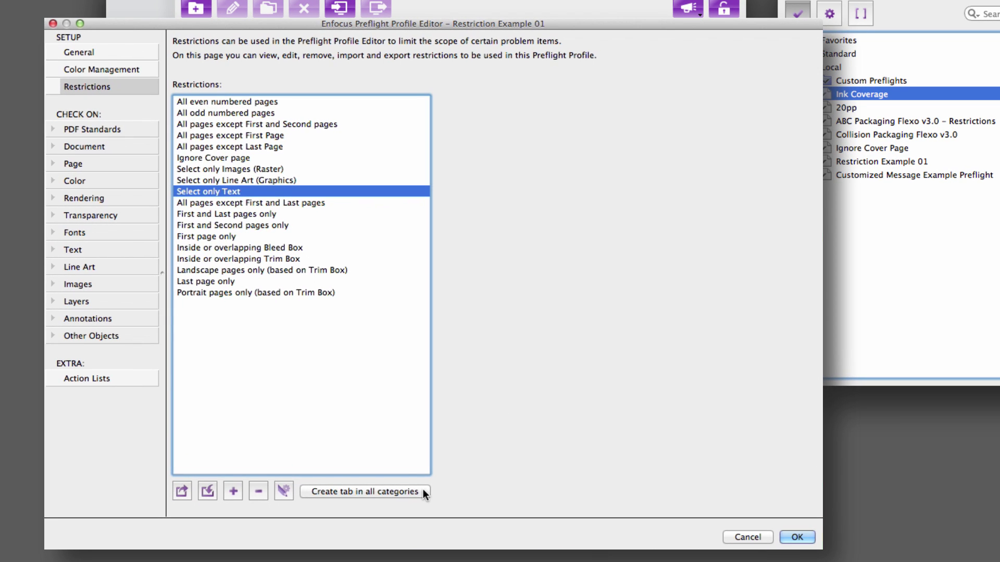
left_click(423, 492)
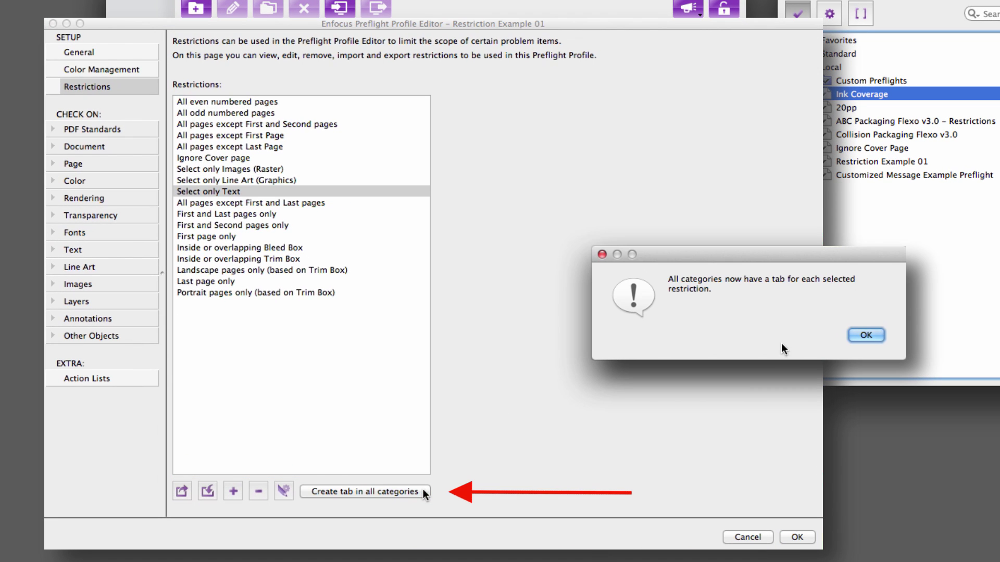
left_click(877, 335)
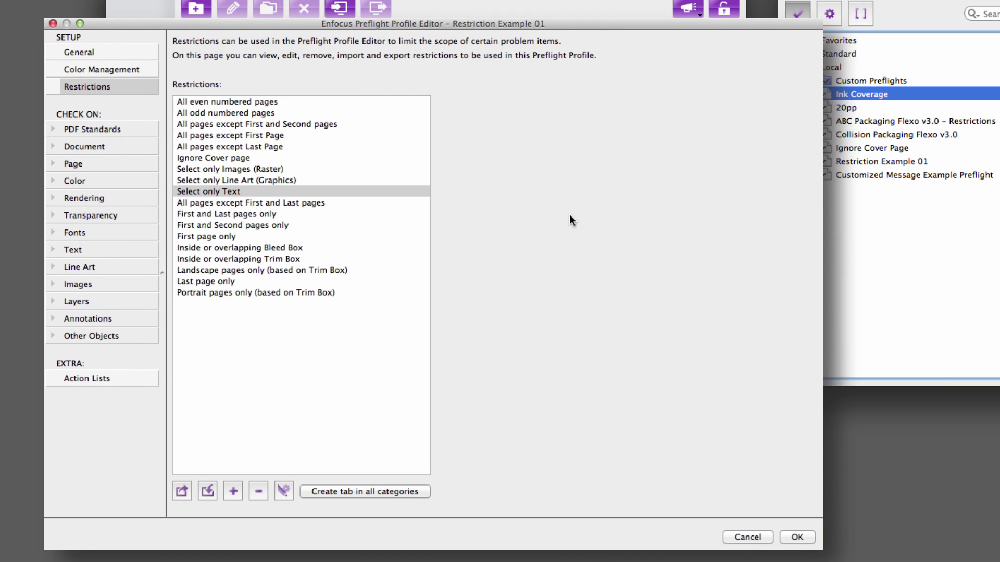
left_click(73, 164)
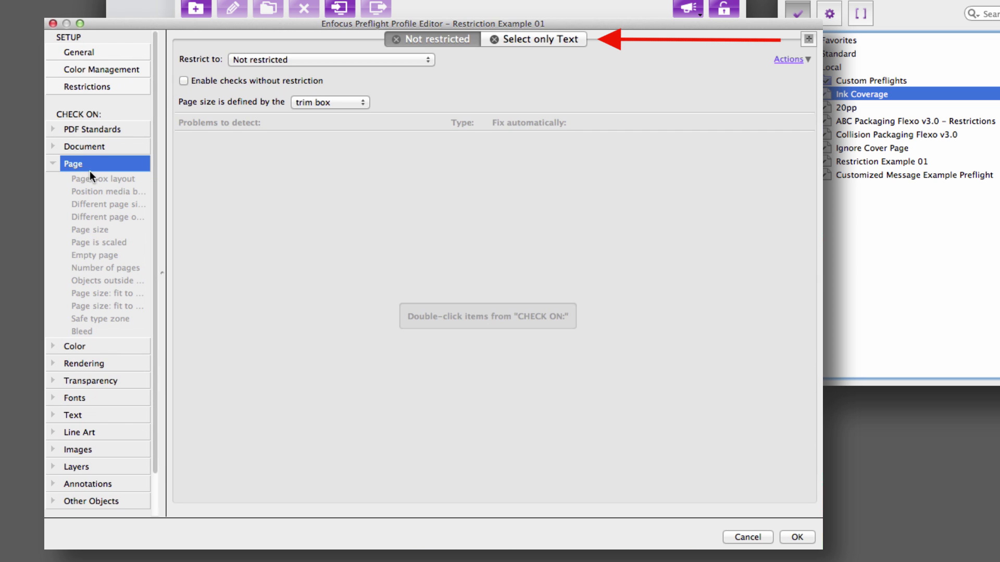
left_click(68, 345)
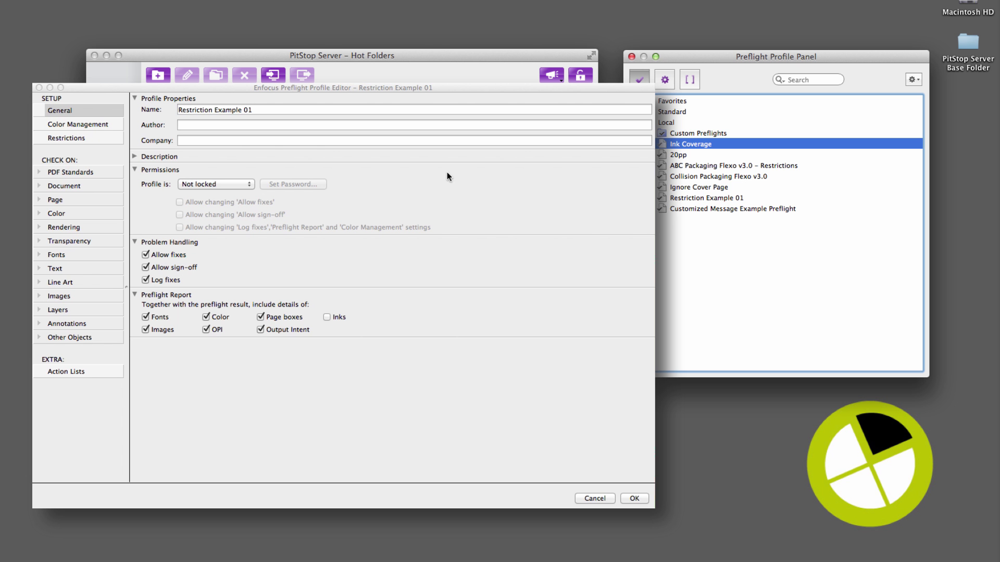
Start a new restriction in Restriction Example 01 and add the "Select layers by name" selection to its actions.
left_click(84, 137)
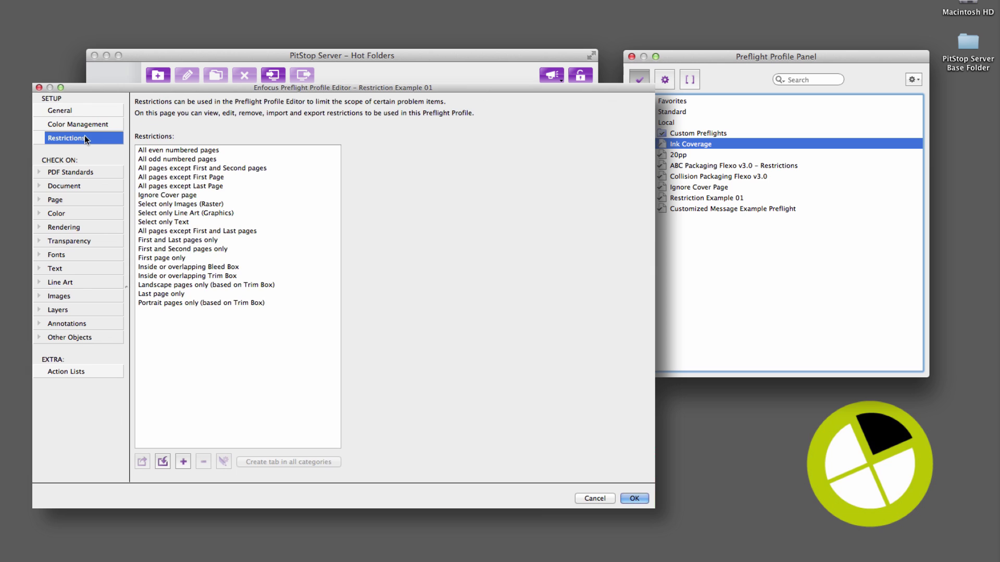
left_click(183, 460)
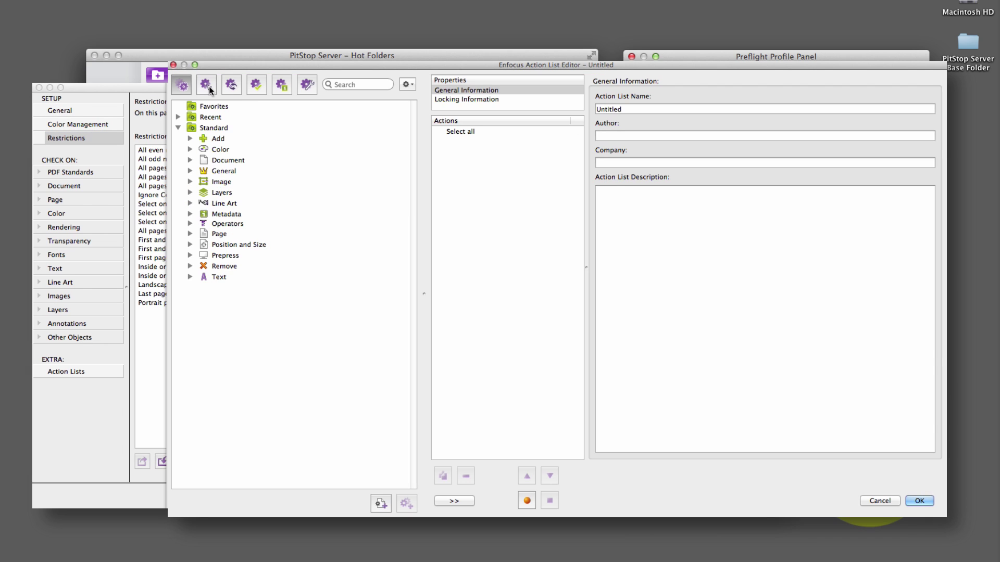
left_click(208, 85)
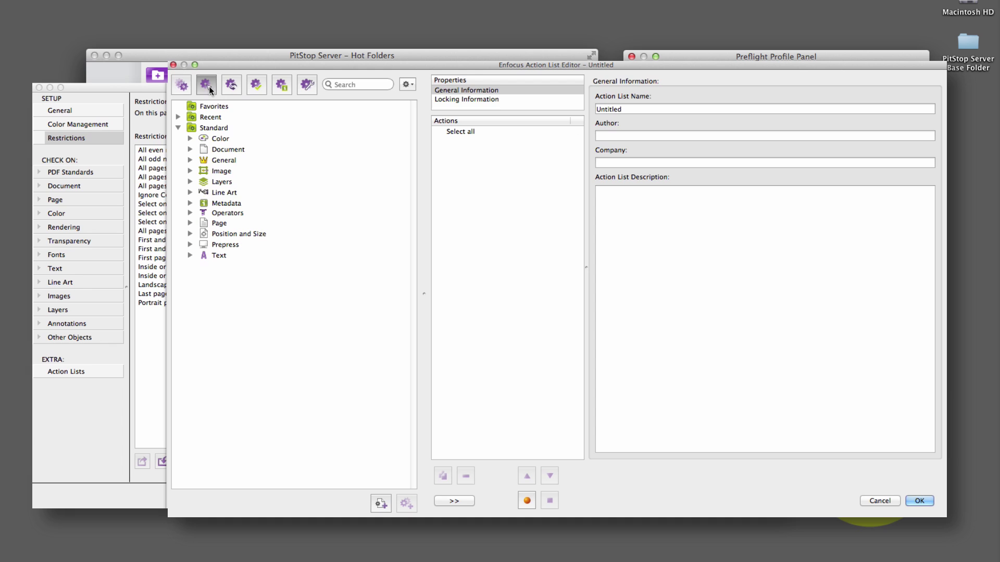
left_click(191, 182)
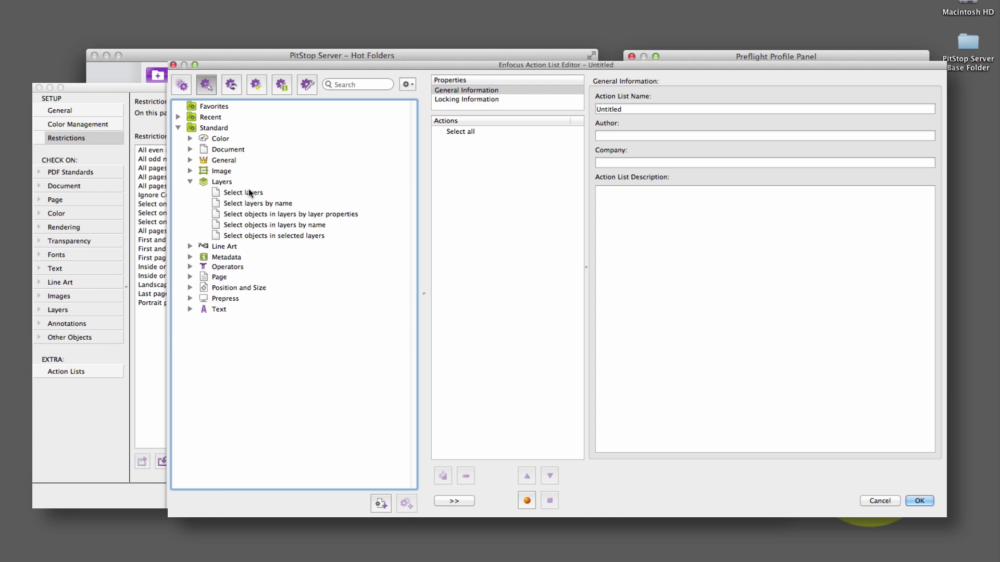
left_click_drag(258, 203, 459, 217)
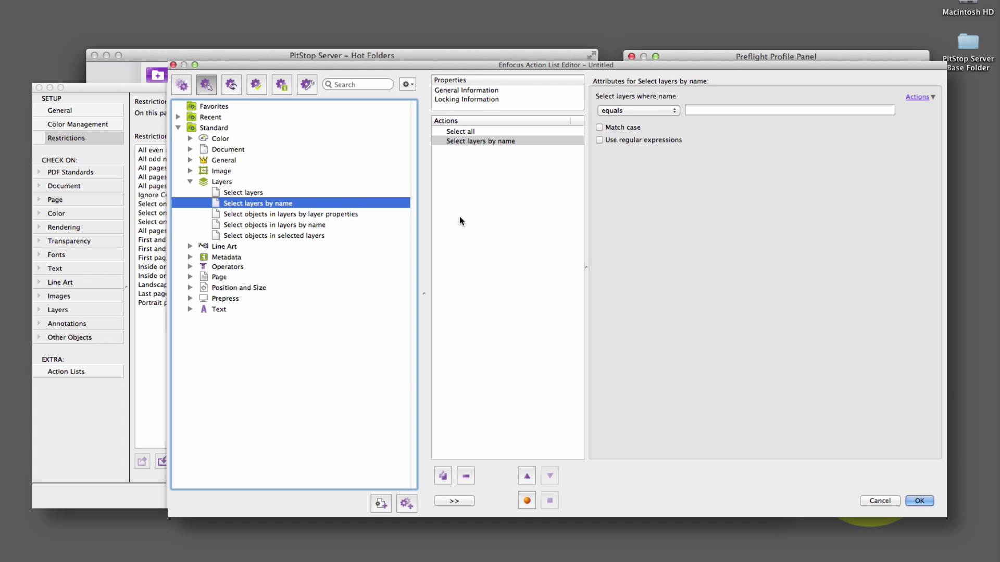
Set the "Select layers by name" selection to match layers whose name equals "Die Cut".
left_click(711, 112)
type("Die Cut")
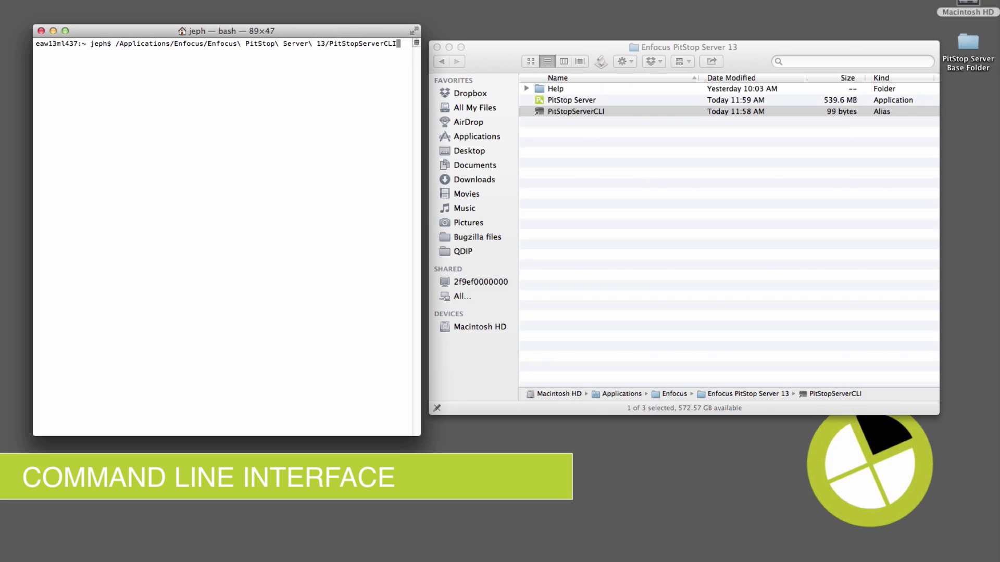
Run the PitStopServerCLI executable from the Enfocus PitStop Server 13 folder in the Terminal.
key("Return")
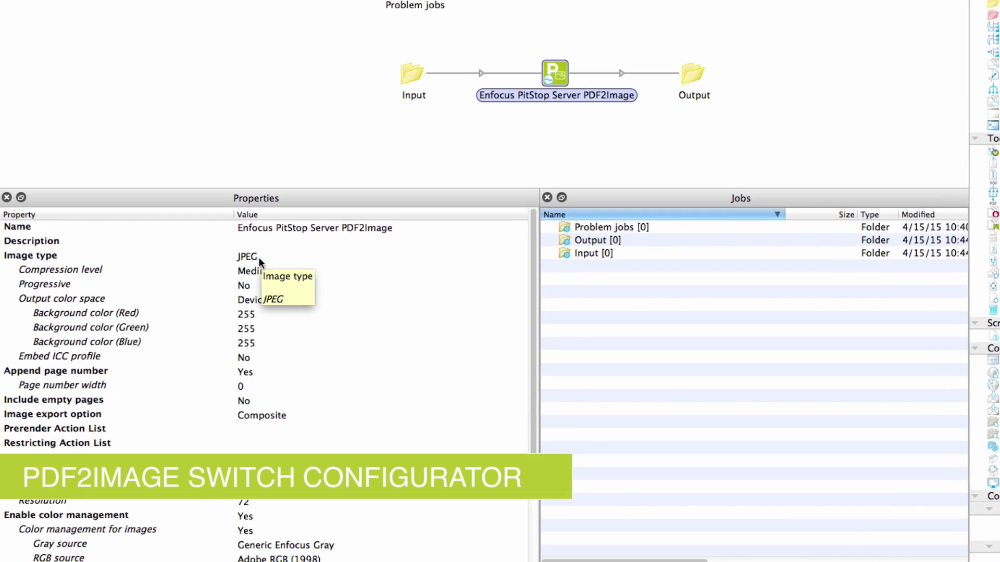
Examine the image type and output color space choices of the PitStop Server PDF2Image element, keeping JPEG and DeviceRGB.
left_click(210, 341)
left_click(322, 238)
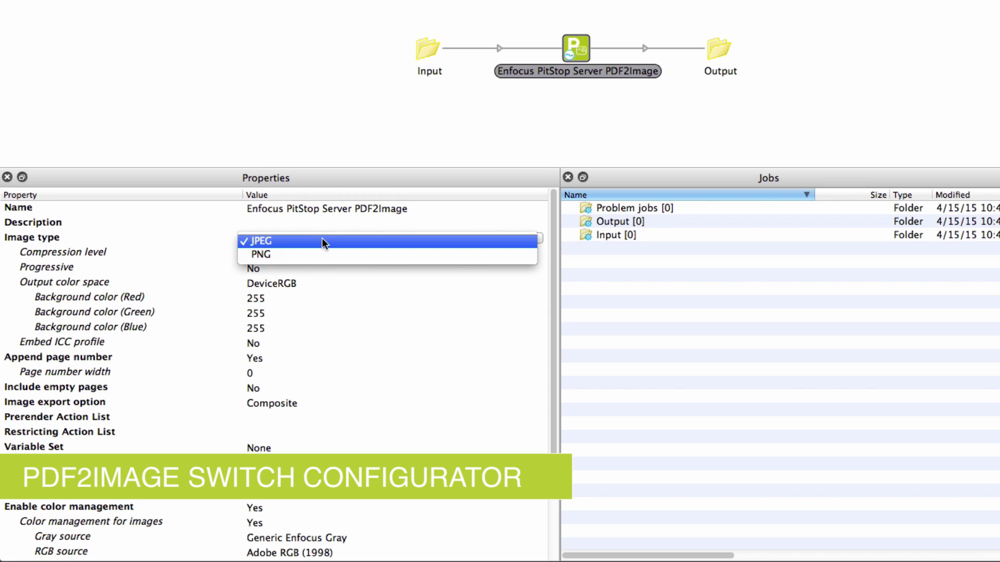
left_click(322, 241)
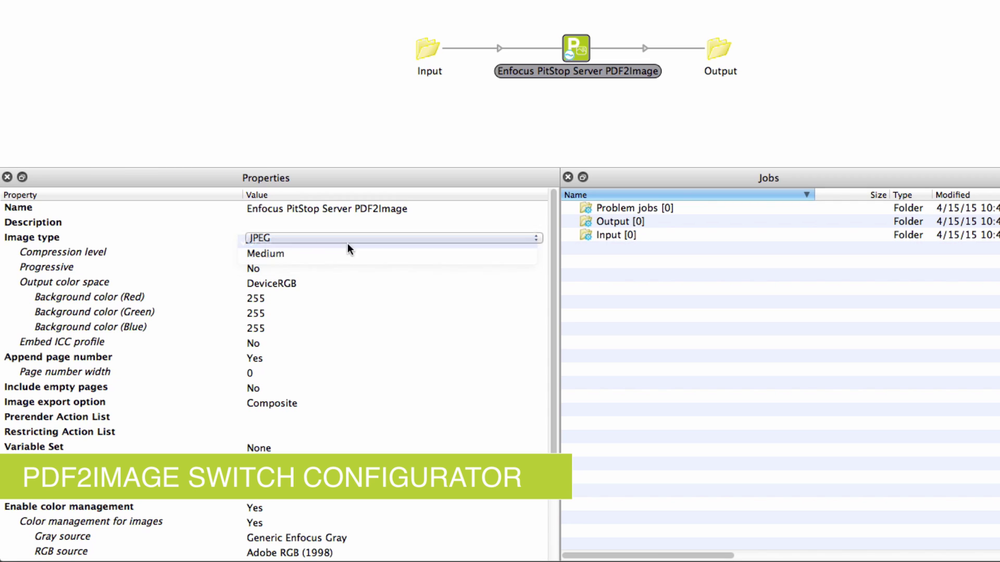
left_click(295, 283)
left_click(328, 282)
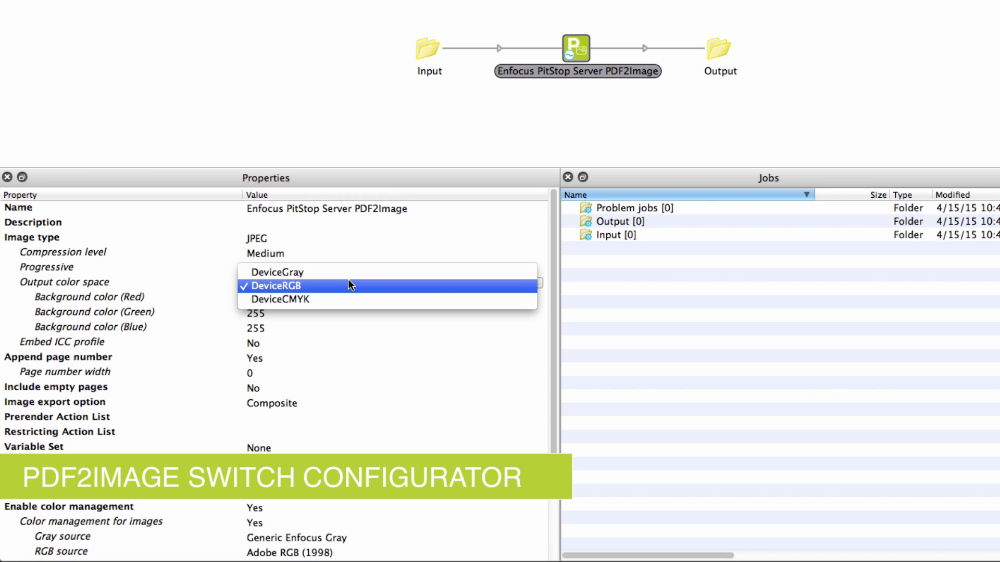
left_click(378, 364)
Examine the PDF2Image element's image export options, keeping Composite, and review its remaining rendering and color management properties.
left_click(282, 402)
left_click(360, 402)
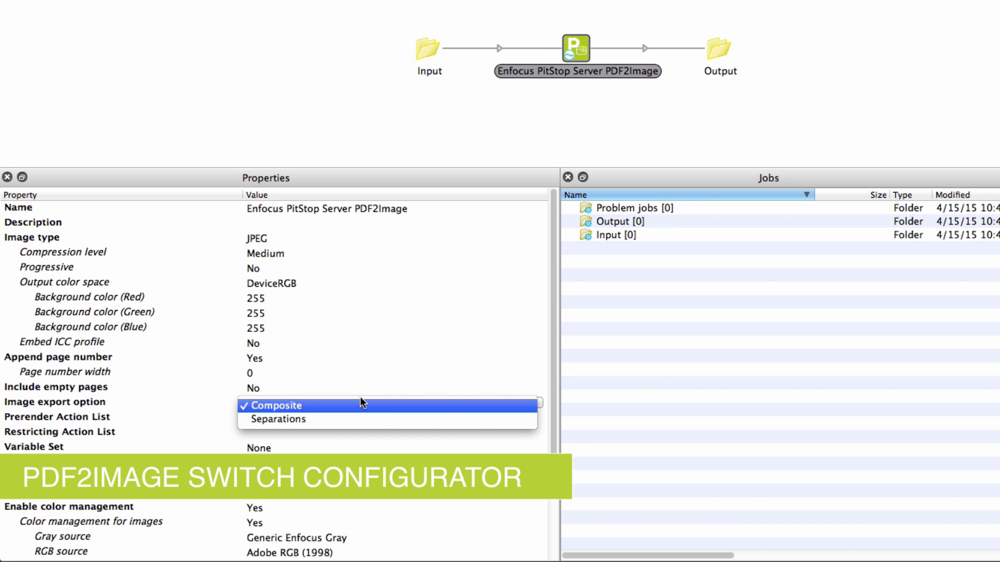
left_click(380, 383)
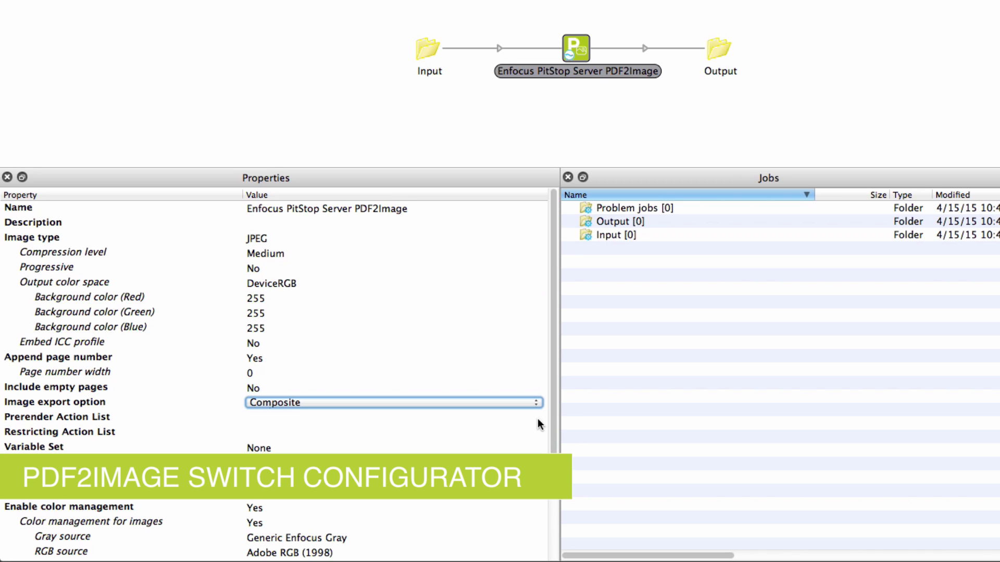
left_click_drag(556, 419, 548, 525)
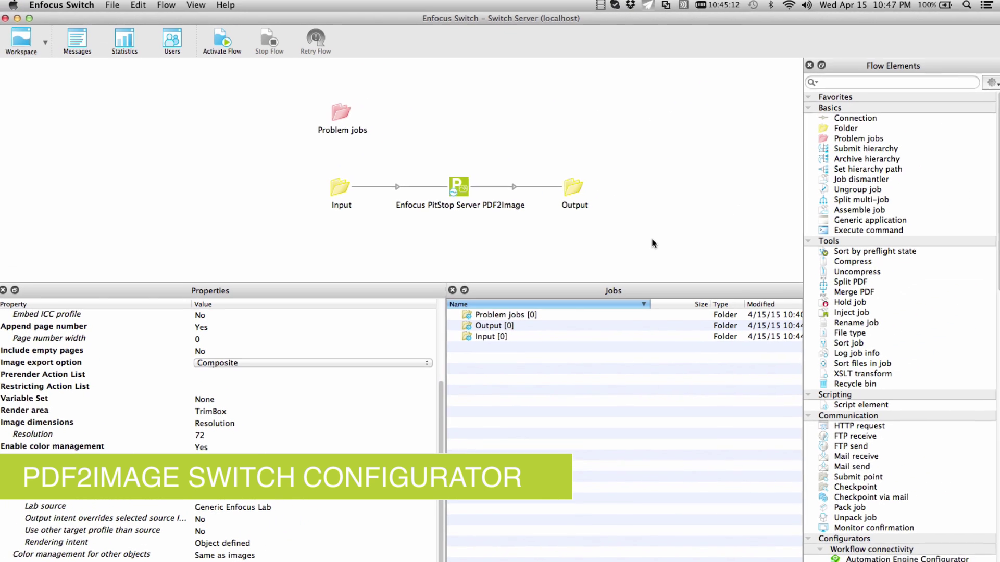
Search the flow elements for "pdf2".
left_click(847, 84)
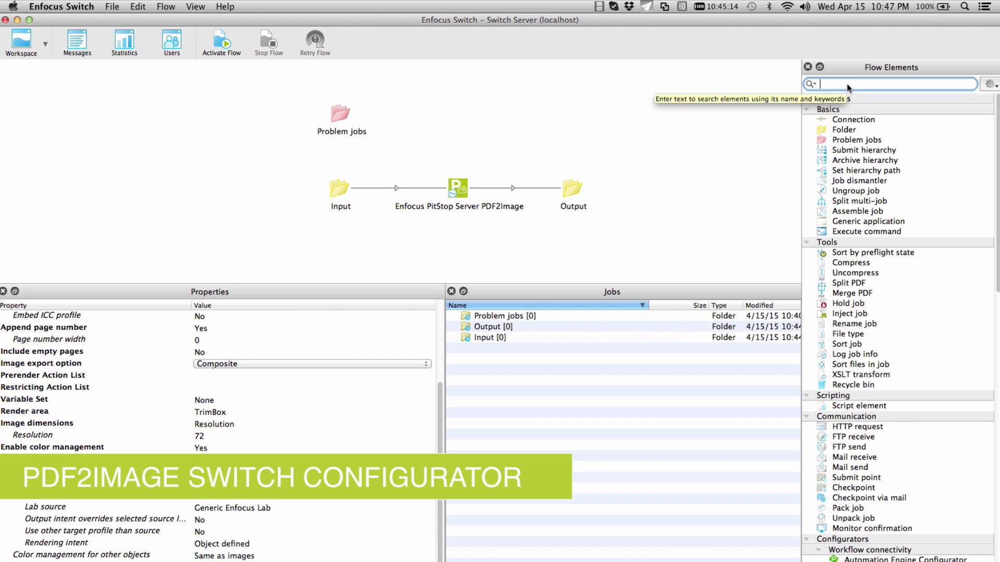
type("pdf2")
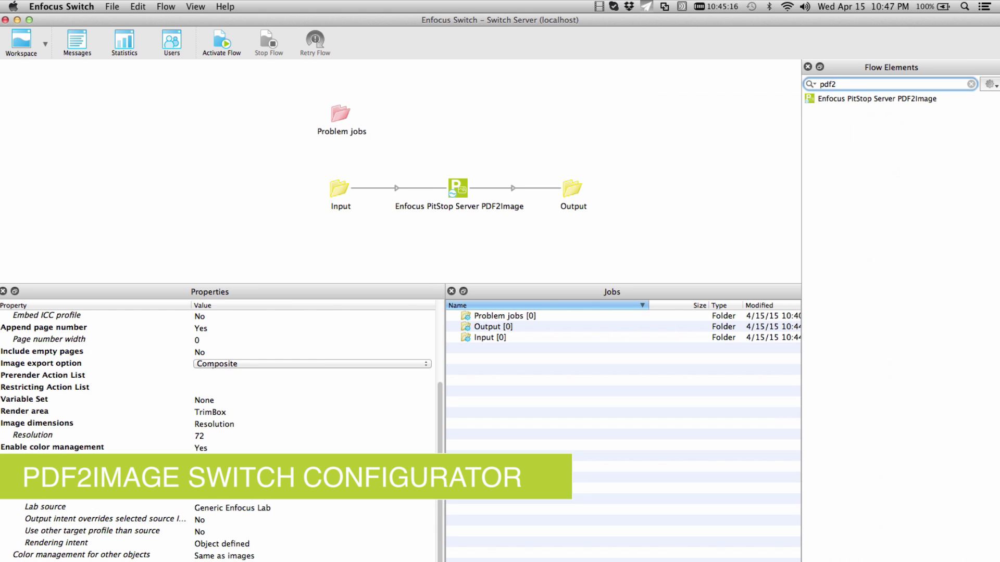